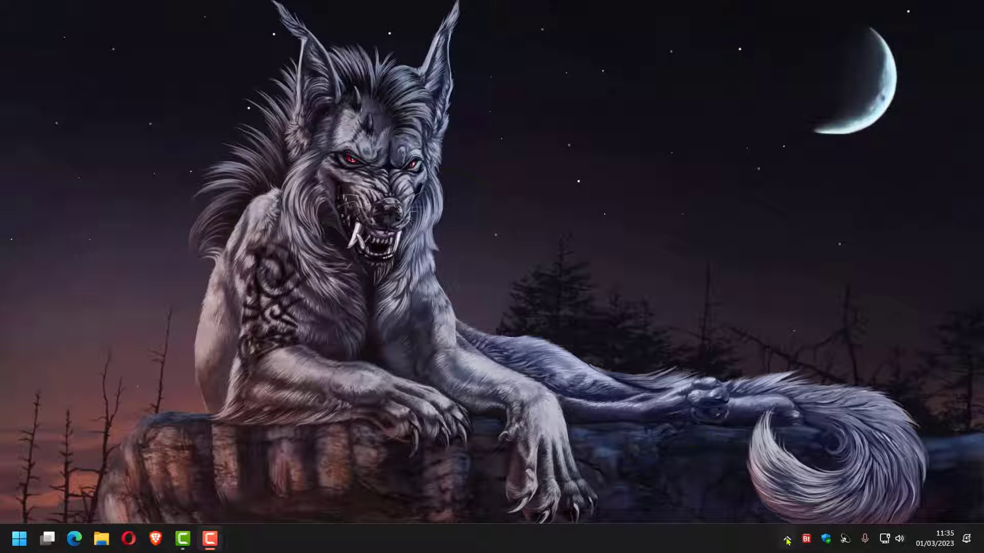
pyautogui.click(787, 539)
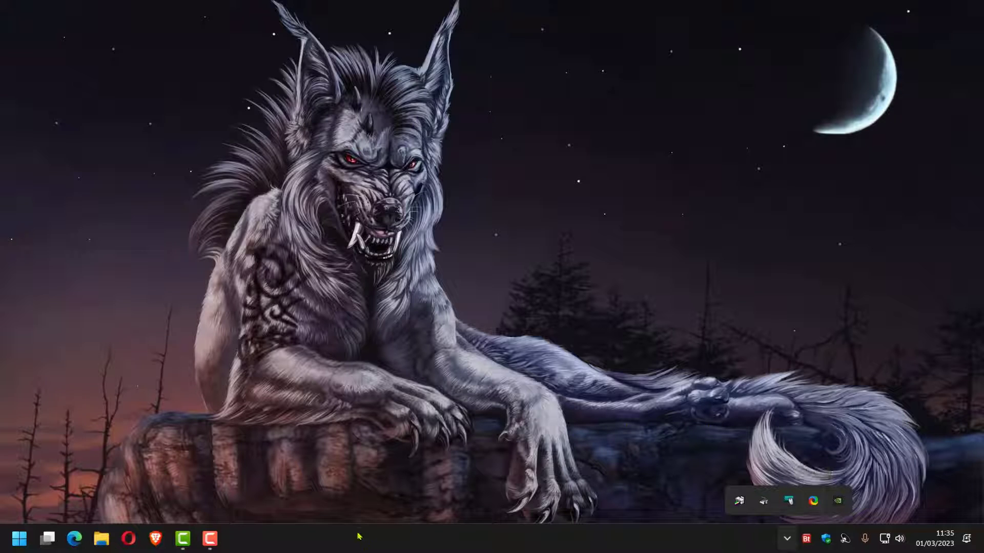
pyautogui.click(265, 545)
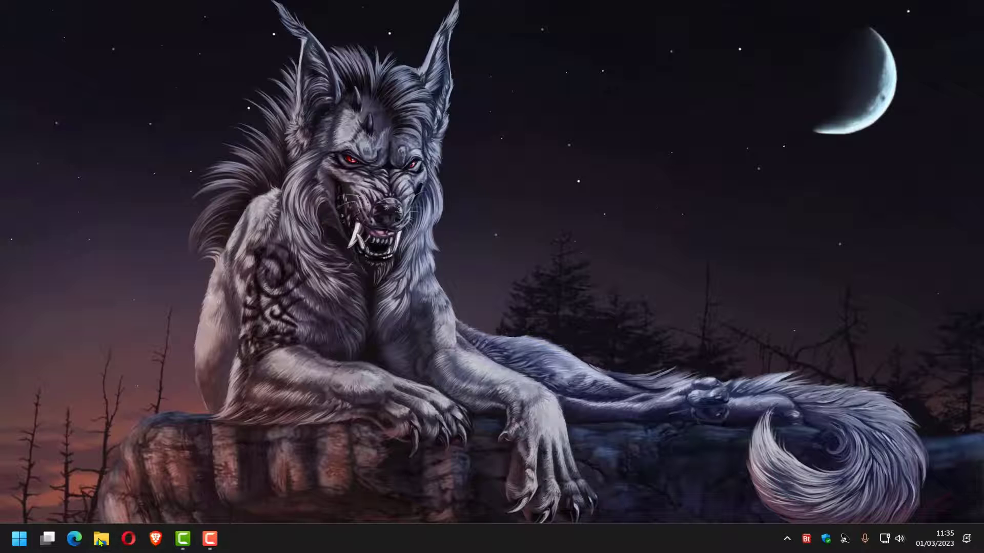
# Step: Open File Explorer on its Accueil page and move its window toward the middle of the desktop
pyautogui.click(100, 540)
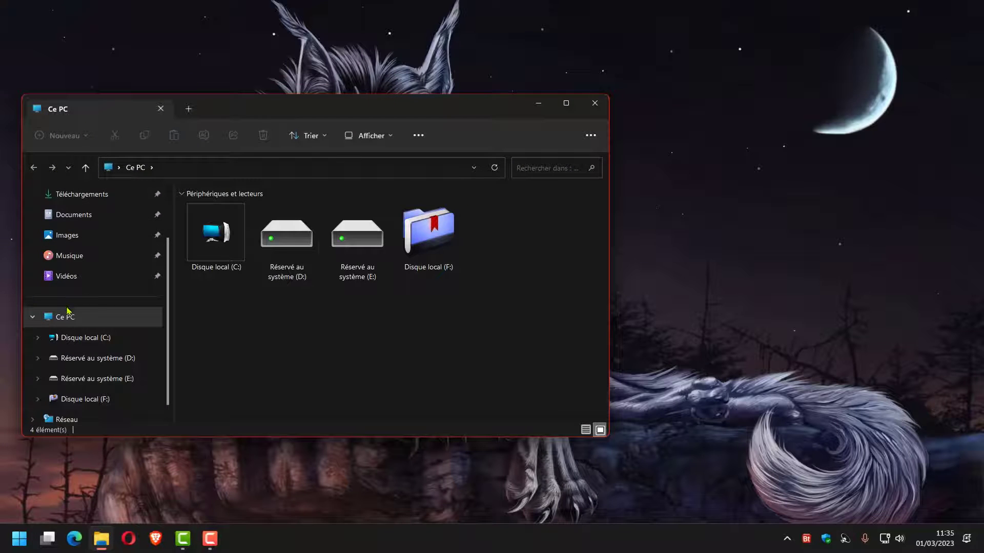
pyautogui.scroll(1, 85, 286)
pyautogui.click(92, 202)
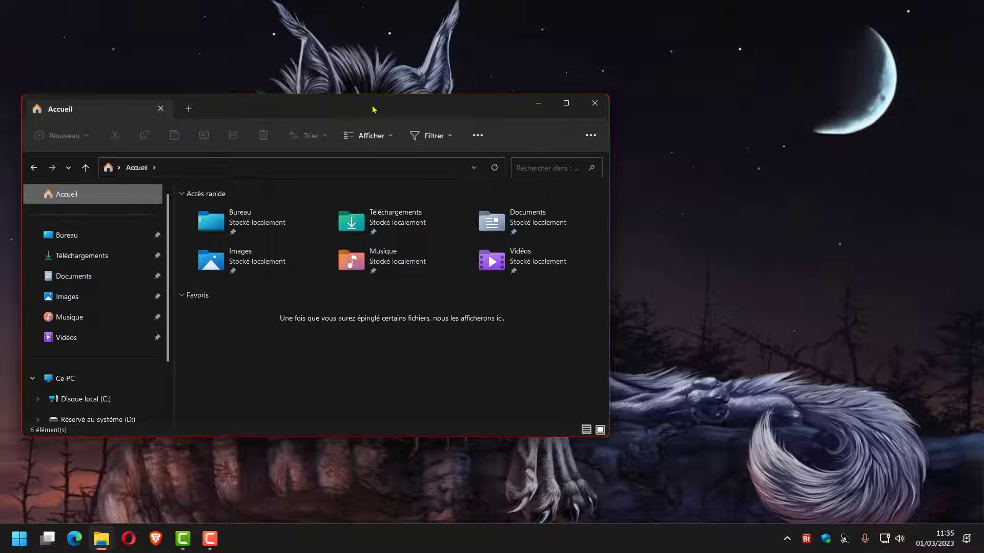
pyautogui.moveTo(373, 110); pyautogui.dragTo(544, 101)
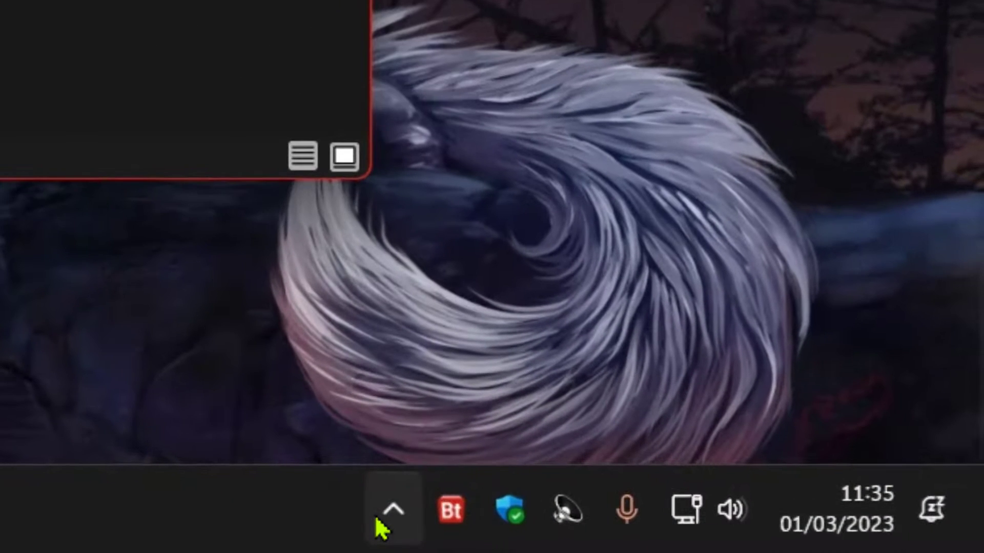
# Step: Start a ShareX region capture and capture the area of the File Explorer window
pyautogui.click(785, 541)
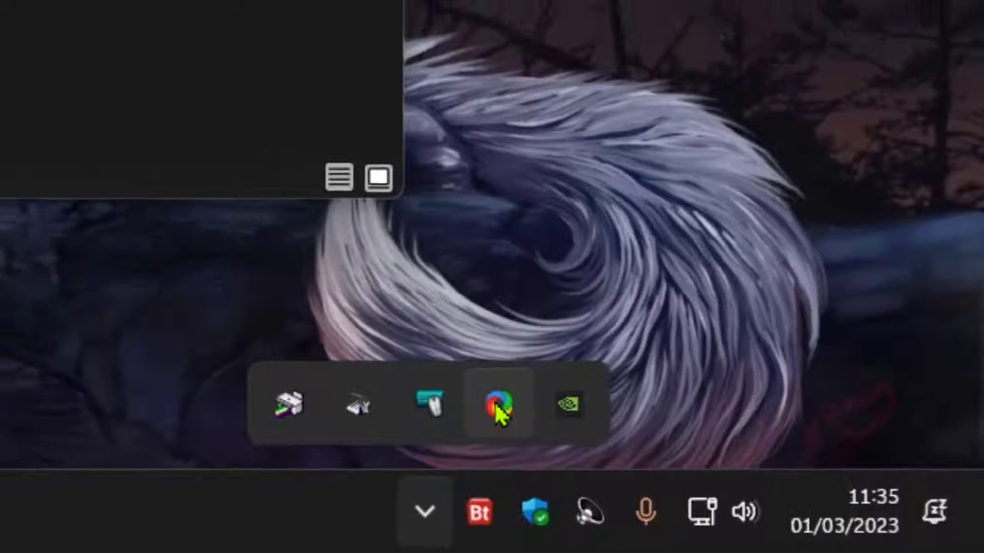
pyautogui.click(469, 398)
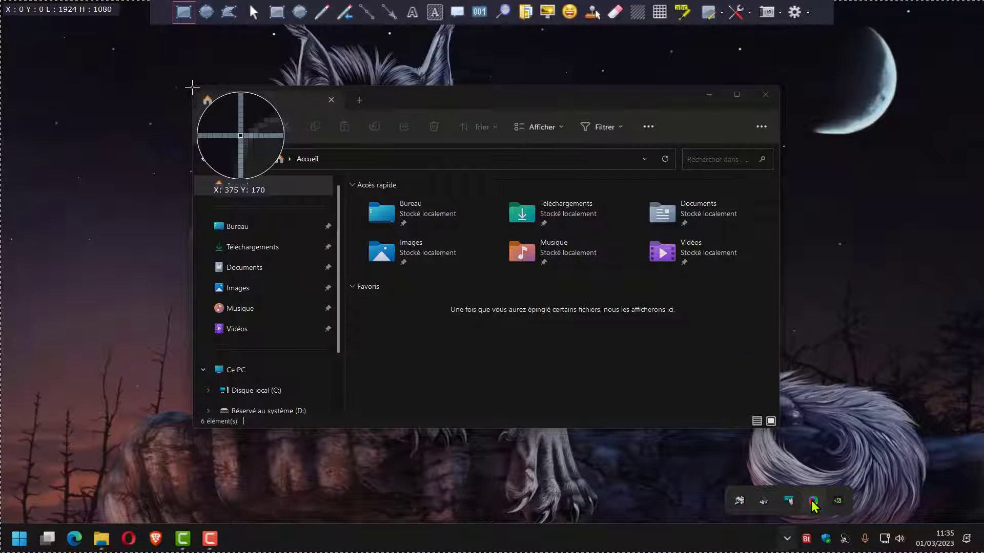
pyautogui.moveTo(192, 81); pyautogui.dragTo(777, 432)
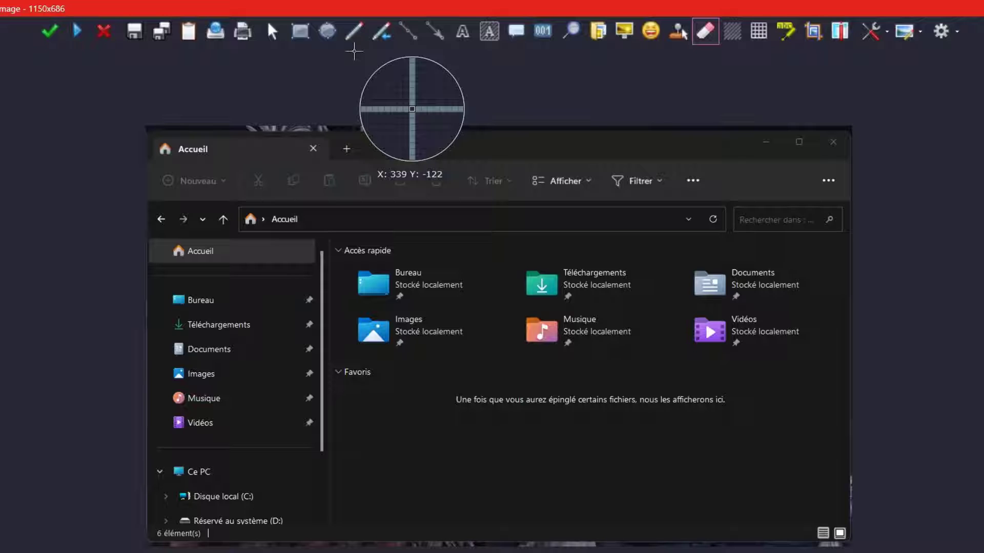
# Step: Draw a green arrow from the Bureau folder to the Vidéos folder and bend its middle downward into a curve
pyautogui.click(436, 32)
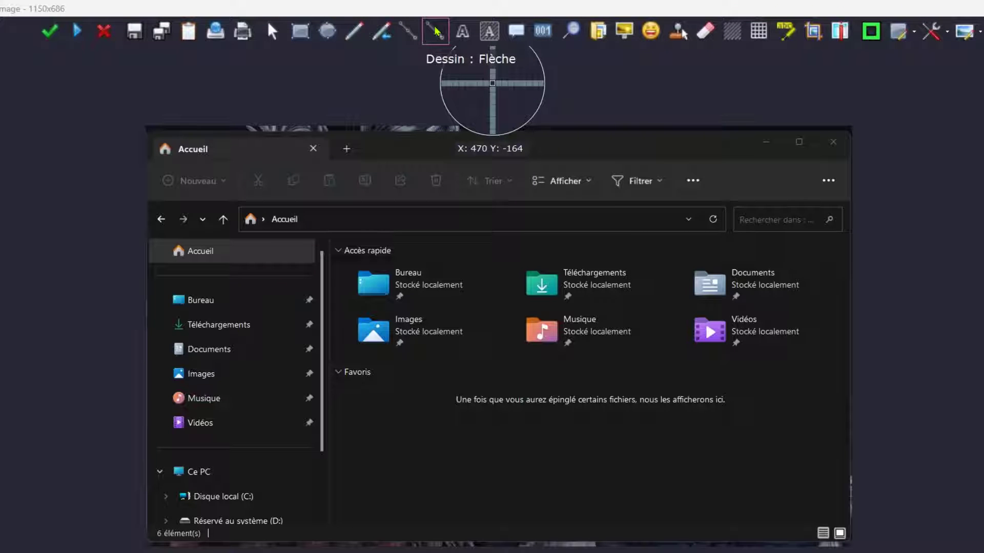
pyautogui.moveTo(434, 42); pyautogui.dragTo(406, 158)
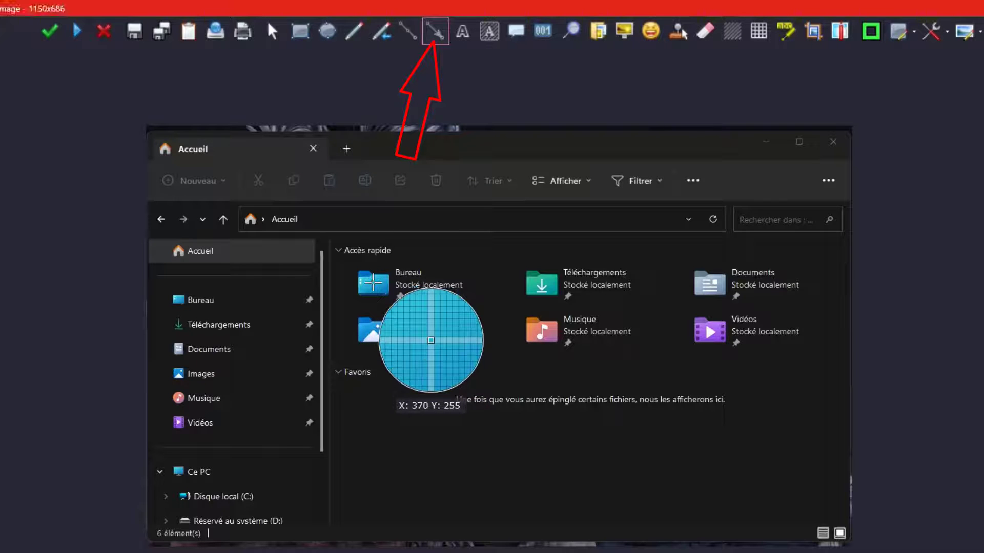
pyautogui.moveTo(370, 279)
pyautogui.mouseDown()
pyautogui.moveTo(631, 335)
pyautogui.moveTo(710, 328)
pyautogui.moveTo(700, 324)
pyautogui.mouseUp()
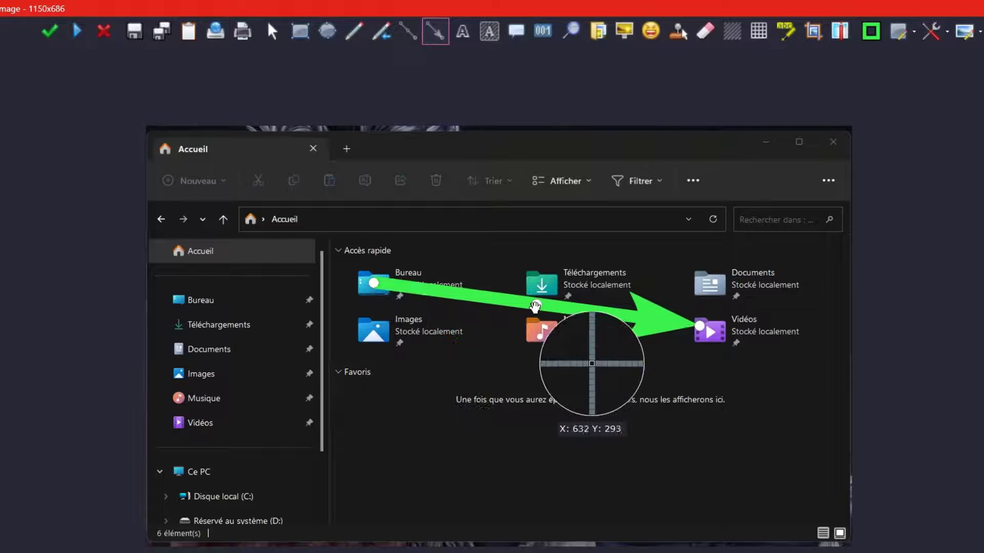
pyautogui.moveTo(535, 305); pyautogui.dragTo(669, 409)
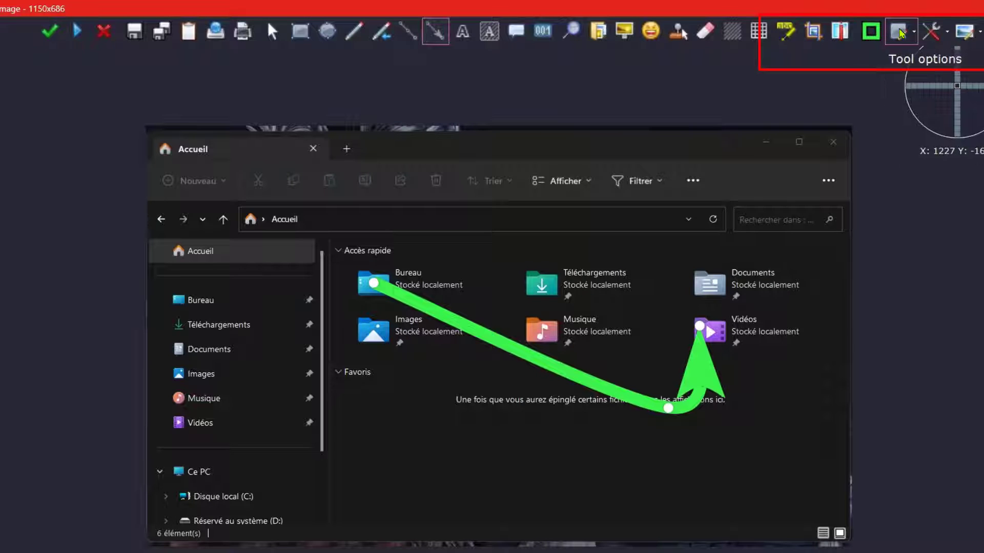
# Step: Reduce the border size of the green curved arrow to a thin line, well below 12
pyautogui.click(900, 33)
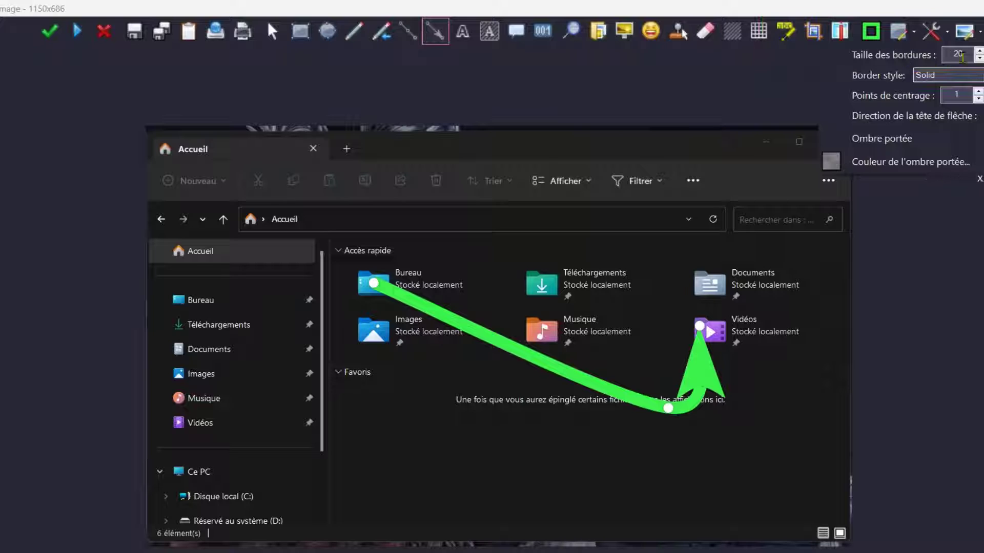
pyautogui.click(979, 59)
pyautogui.click(980, 59)
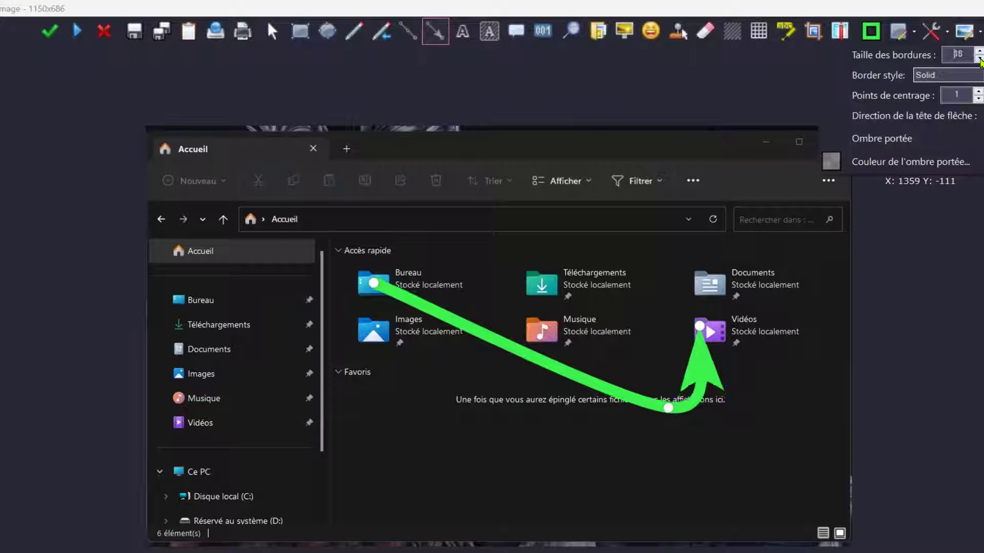
pyautogui.click(980, 59)
pyautogui.click(980, 60)
pyautogui.click(979, 59)
pyautogui.click(979, 60)
pyautogui.click(980, 60)
pyautogui.click(980, 60)
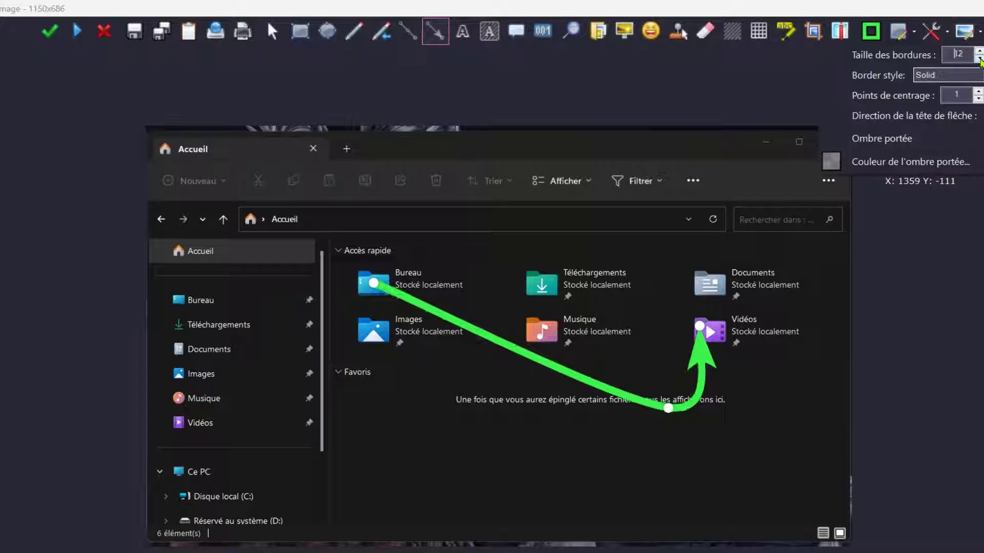
pyautogui.click(979, 60)
pyautogui.click(980, 59)
pyautogui.click(980, 59)
pyautogui.click(979, 59)
pyautogui.click(980, 60)
pyautogui.click(979, 60)
pyautogui.click(979, 60)
pyautogui.click(979, 60)
pyautogui.click(979, 60)
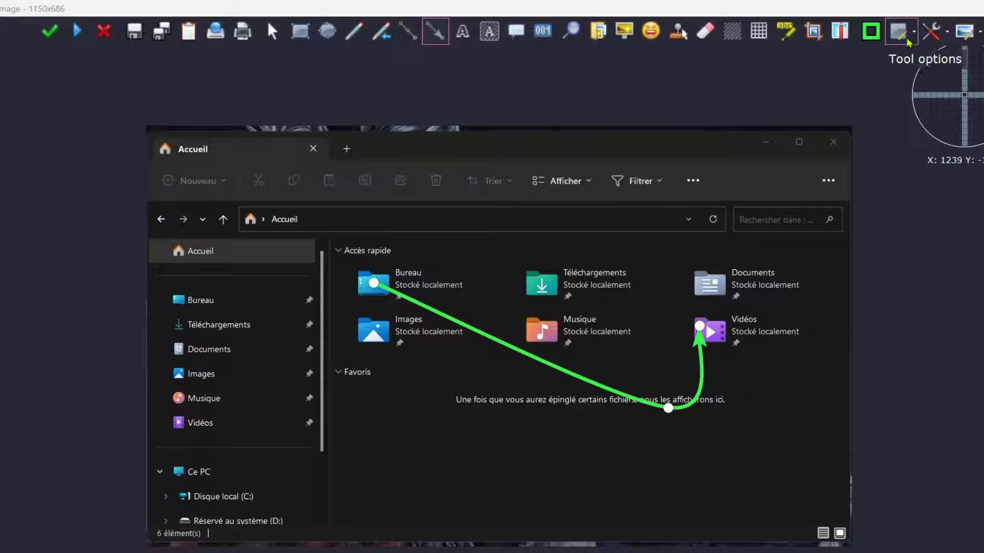
# Step: Start an outlined text annotation reading "mon texte" and set its font size to 17
pyautogui.click(463, 32)
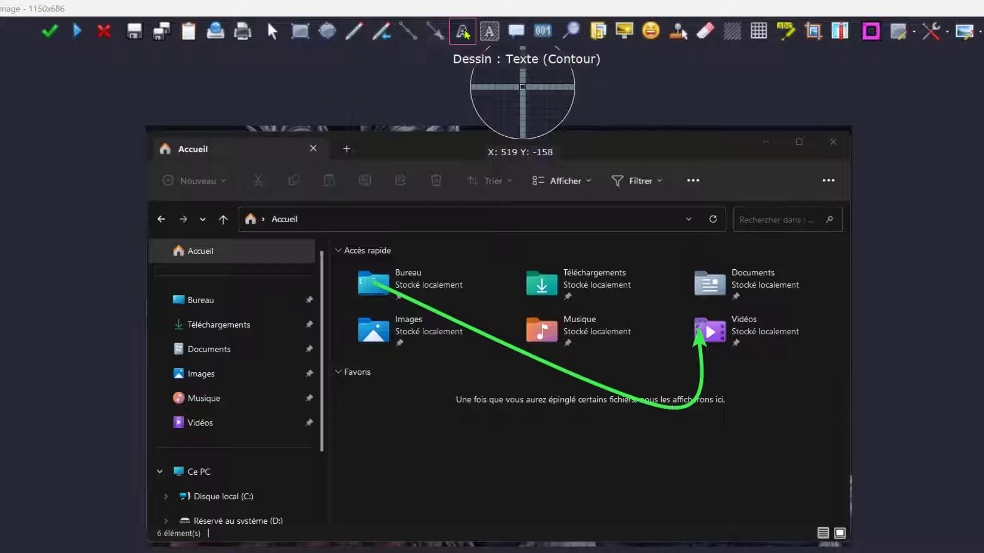
pyautogui.click(352, 458)
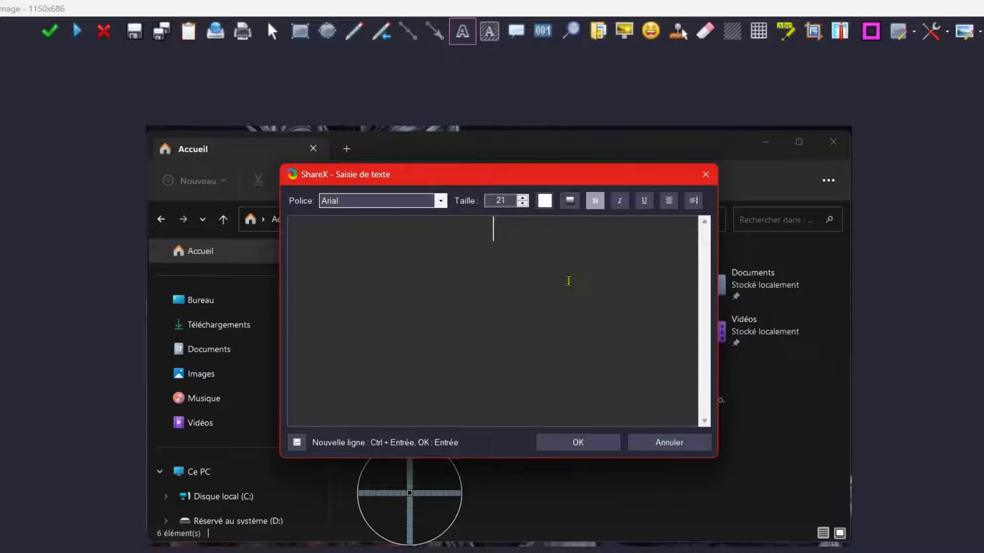
pyautogui.write('mon tex')
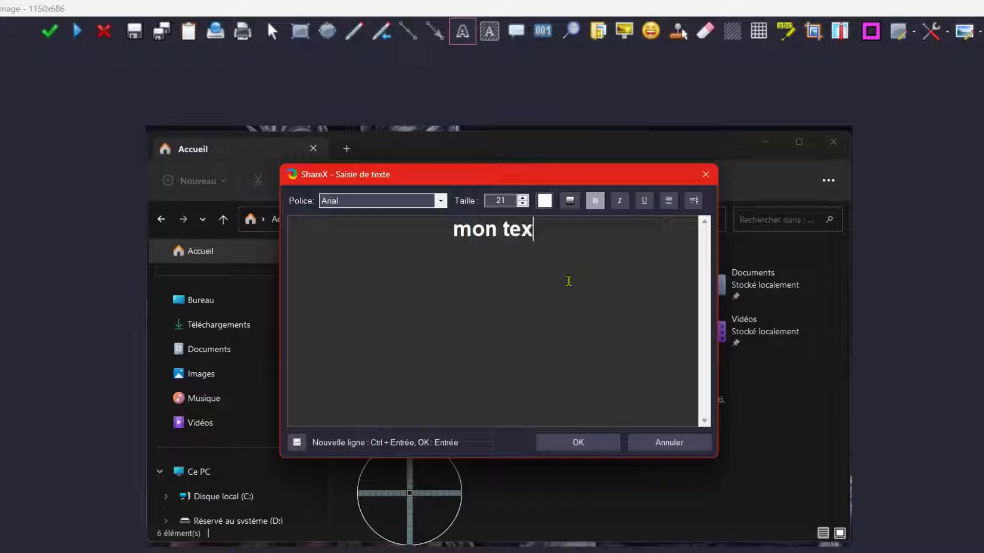
pyautogui.write('te')
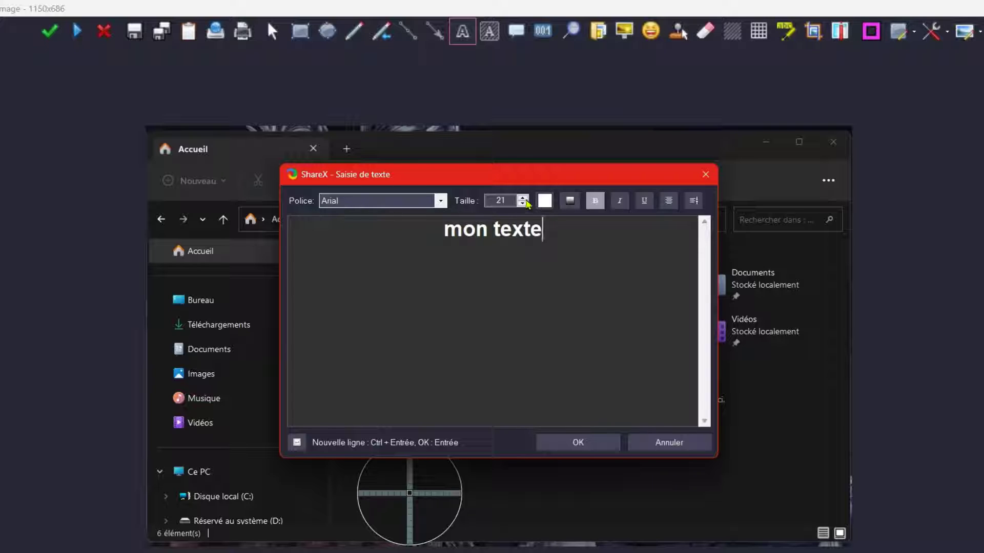
pyautogui.click(522, 205)
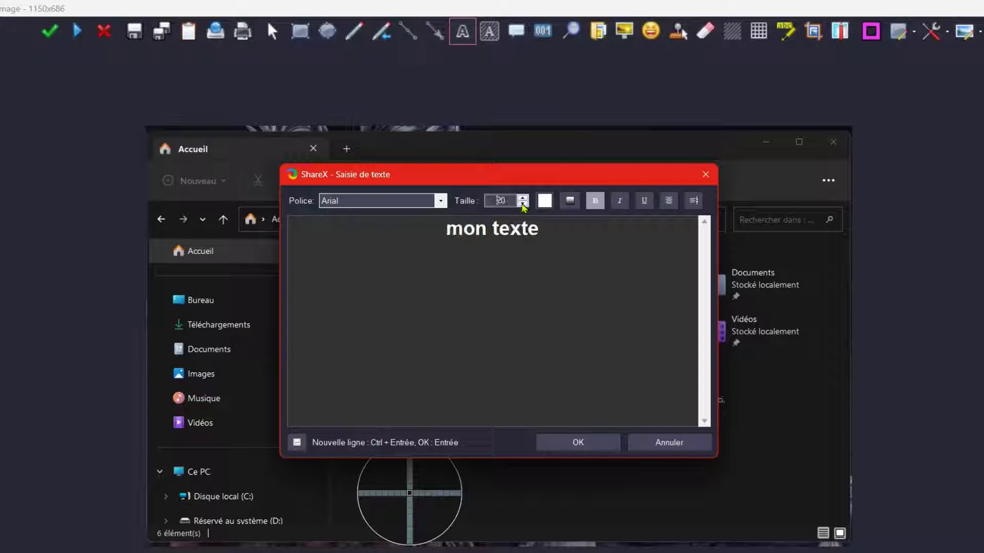
pyautogui.click(523, 205)
pyautogui.click(523, 204)
pyautogui.click(522, 204)
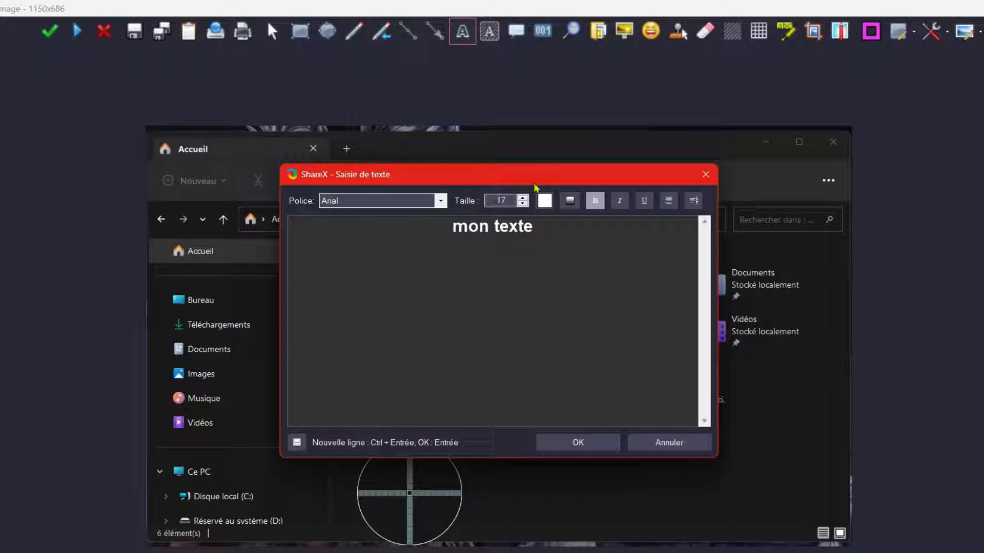
# Step: Try to change the text colour to a yellow-green with a hue of 69°
pyautogui.click(546, 203)
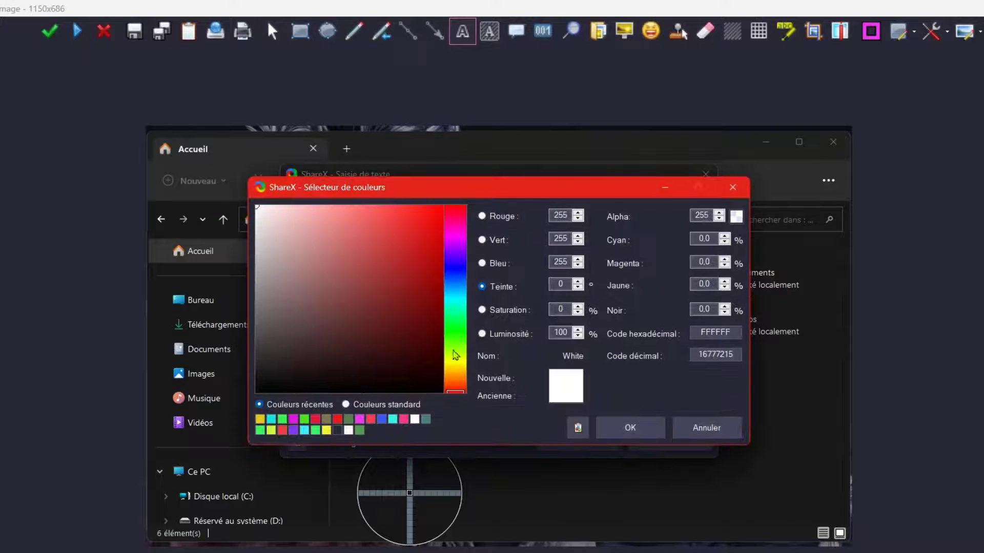
pyautogui.click(454, 361)
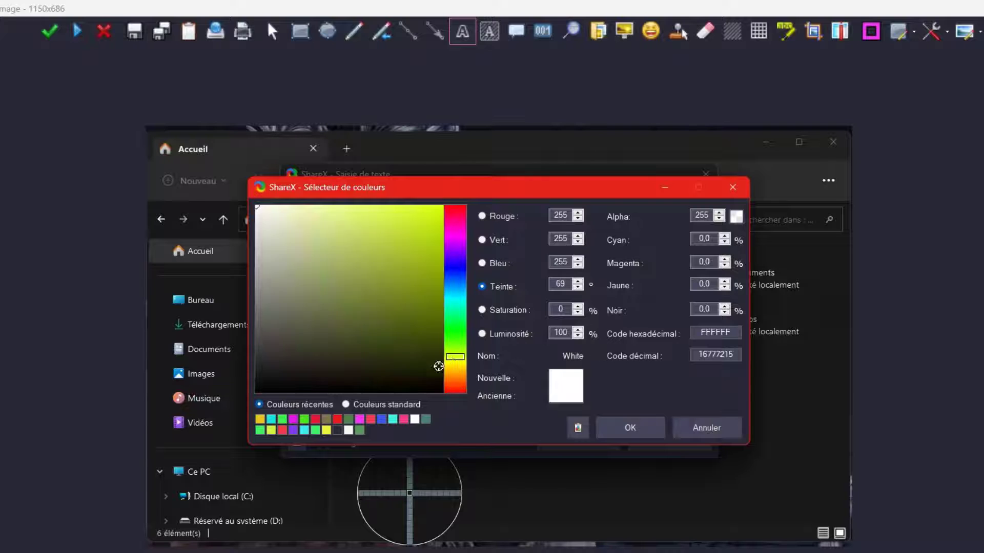
pyautogui.click(614, 432)
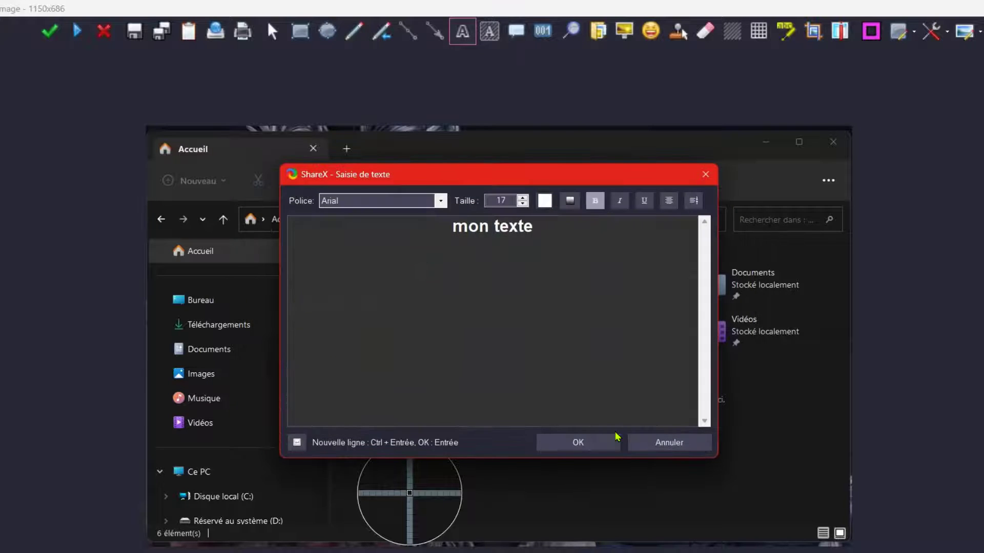
# Step: Make "mon texte" italic without bold, insert it and move it to the empty area below the Favoris section
pyautogui.click(620, 202)
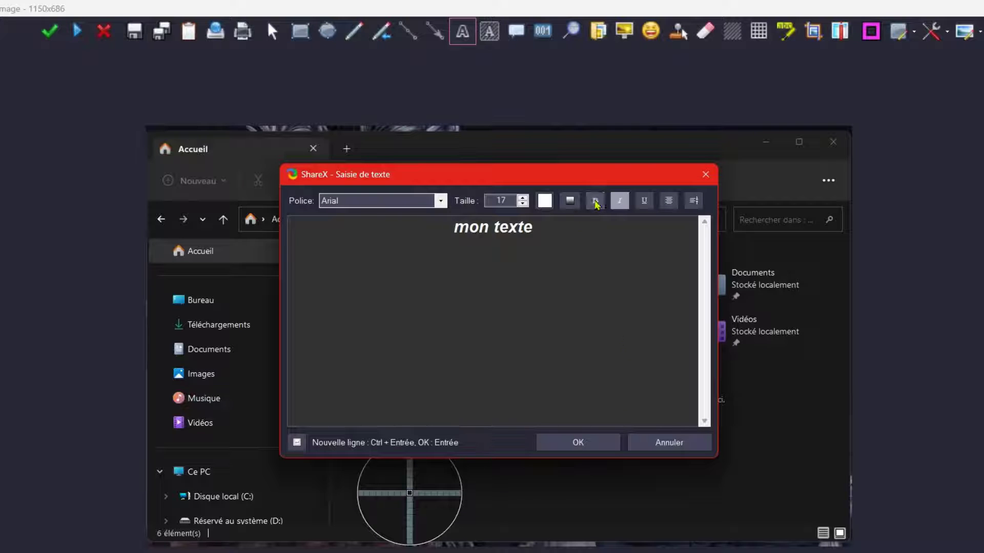
pyautogui.click(595, 201)
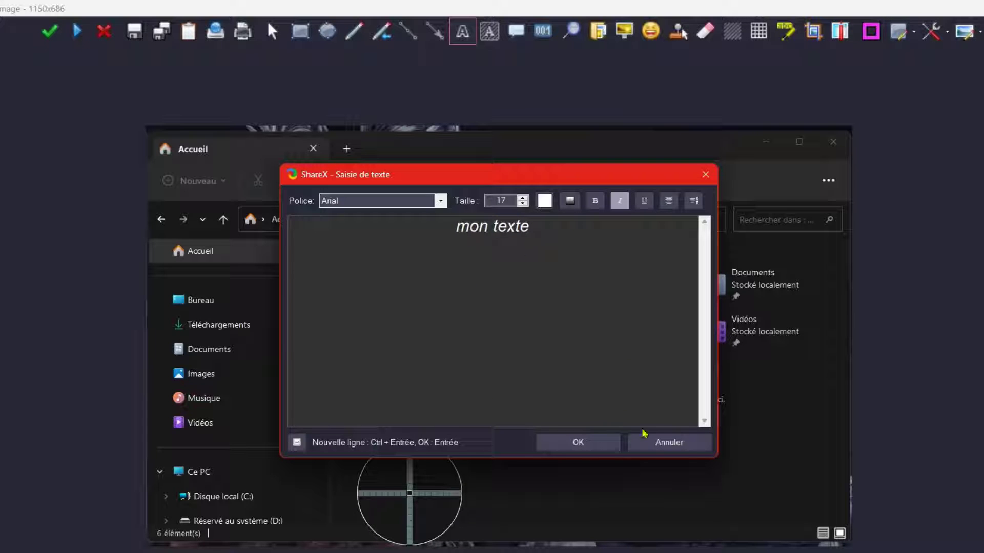
pyautogui.click(573, 444)
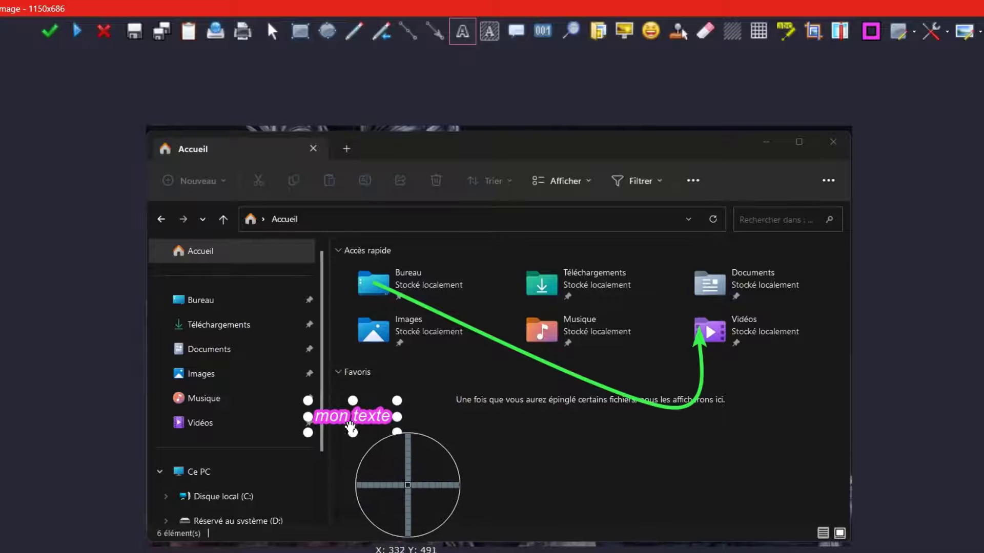
pyautogui.moveTo(345, 419); pyautogui.dragTo(460, 456)
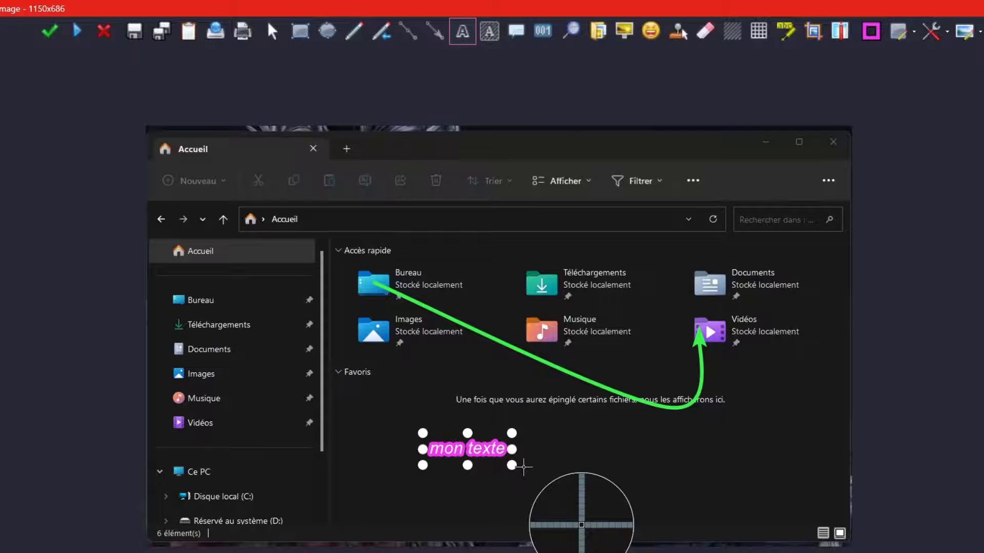
# Step: Keep the violet outline colour EE3CF2 for "mon texte" and reduce its border size to 3
pyautogui.click(875, 39)
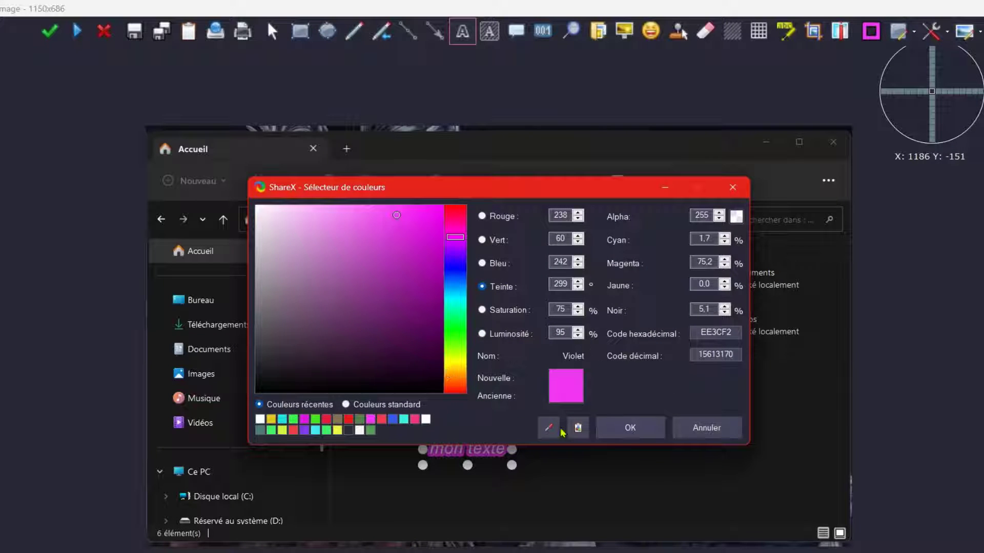
pyautogui.click(630, 428)
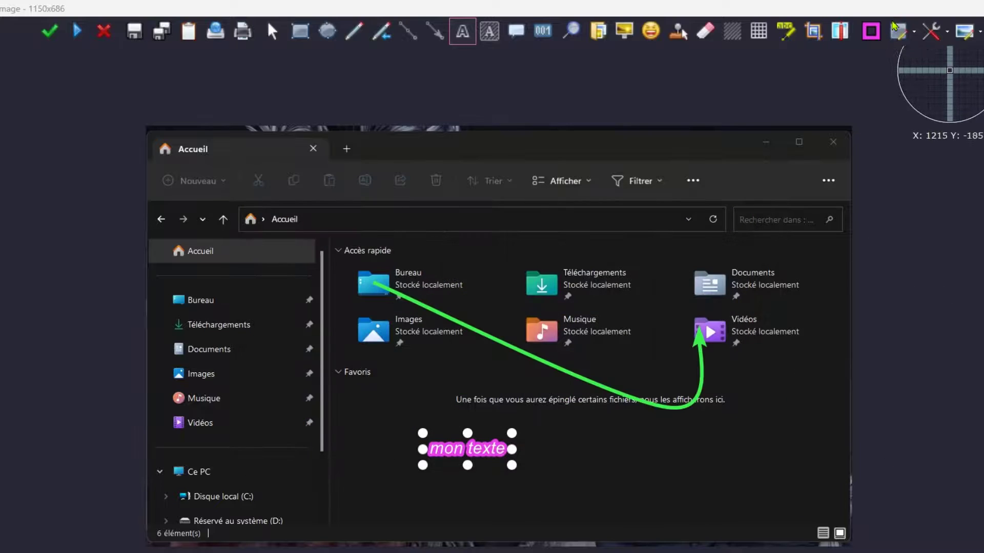
pyautogui.click(899, 30)
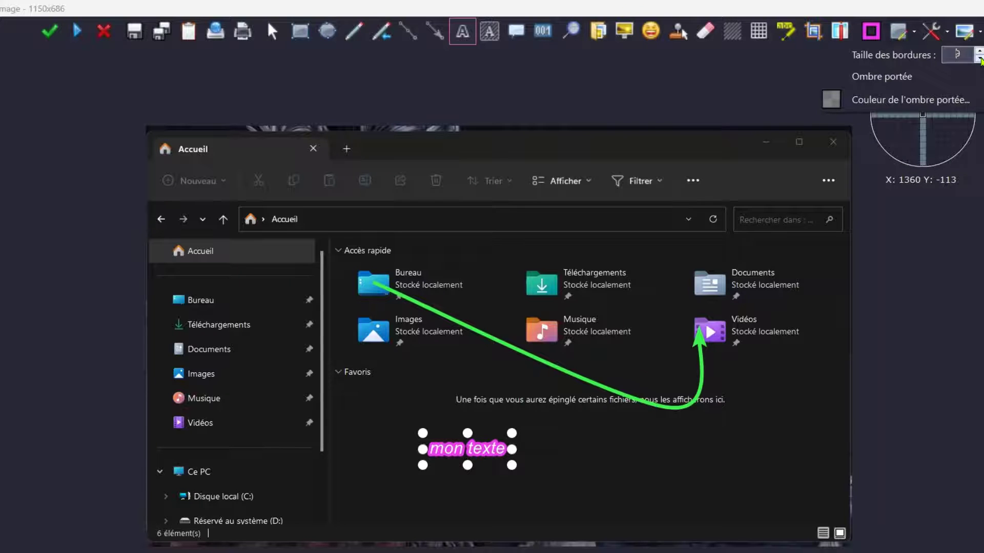
pyautogui.click(980, 58)
pyautogui.click(981, 58)
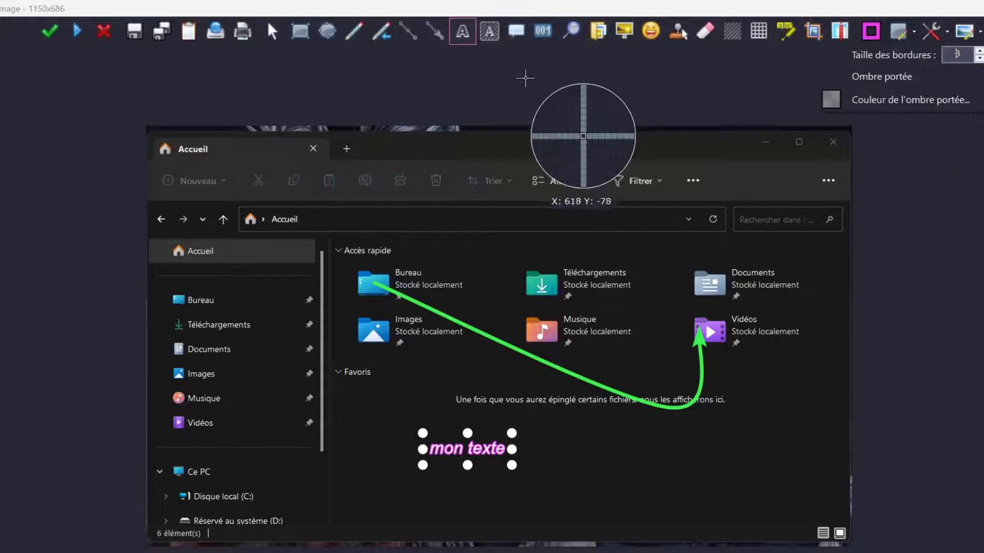
pyautogui.click(569, 93)
pyautogui.click(569, 95)
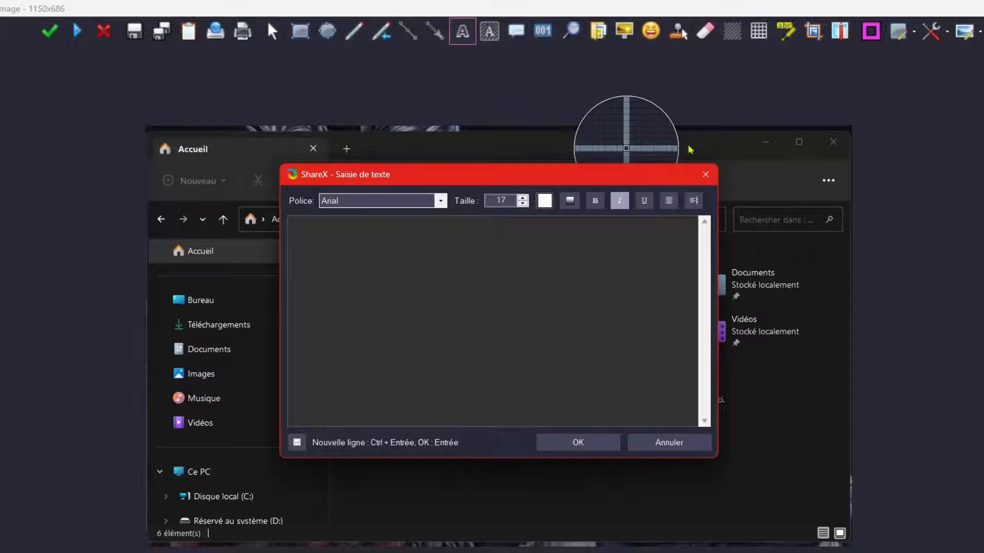
pyautogui.click(706, 175)
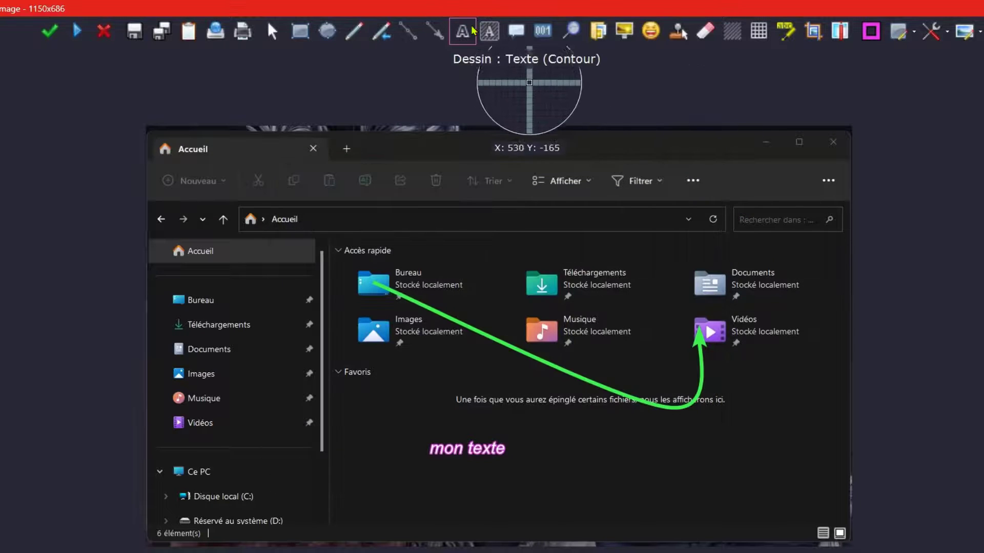
# Step: Add a text annotation with background reading "mon texte" and move it just below the Vidéos folder
pyautogui.click(488, 34)
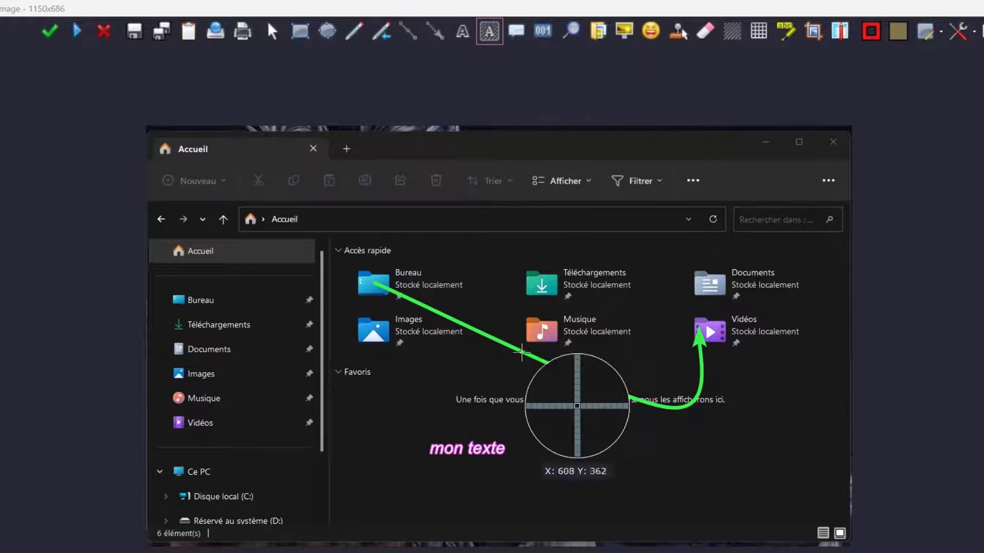
pyautogui.click(590, 512)
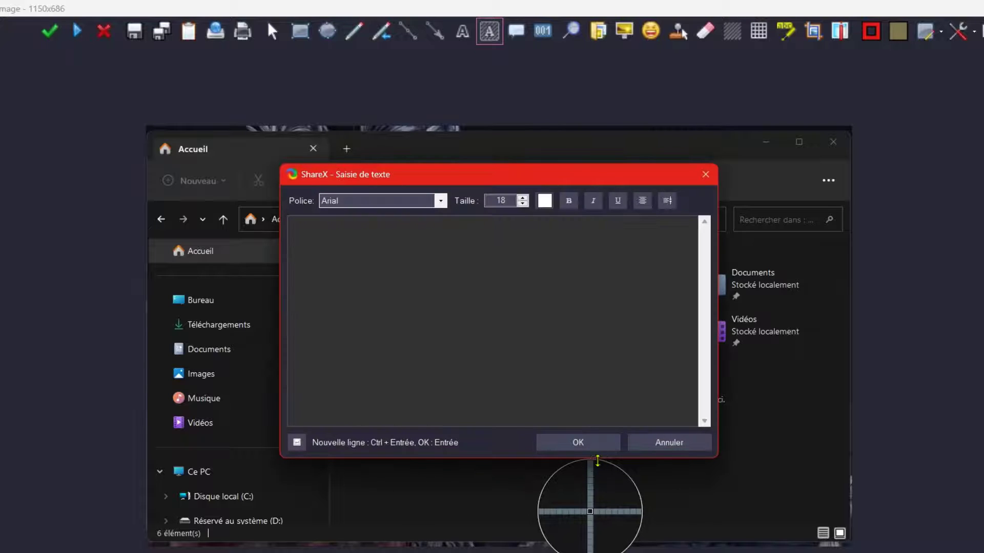
pyautogui.write('mon texte')
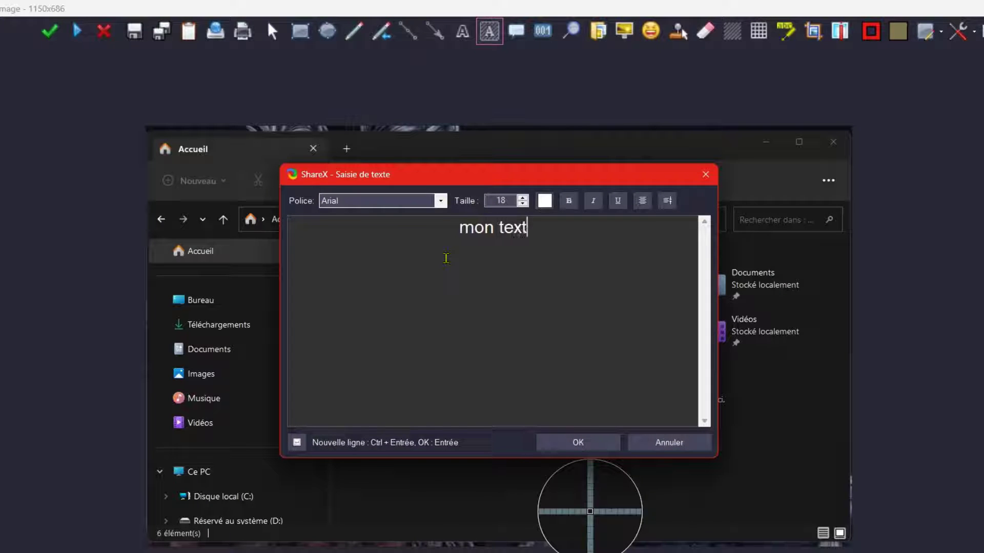
pyautogui.click(564, 442)
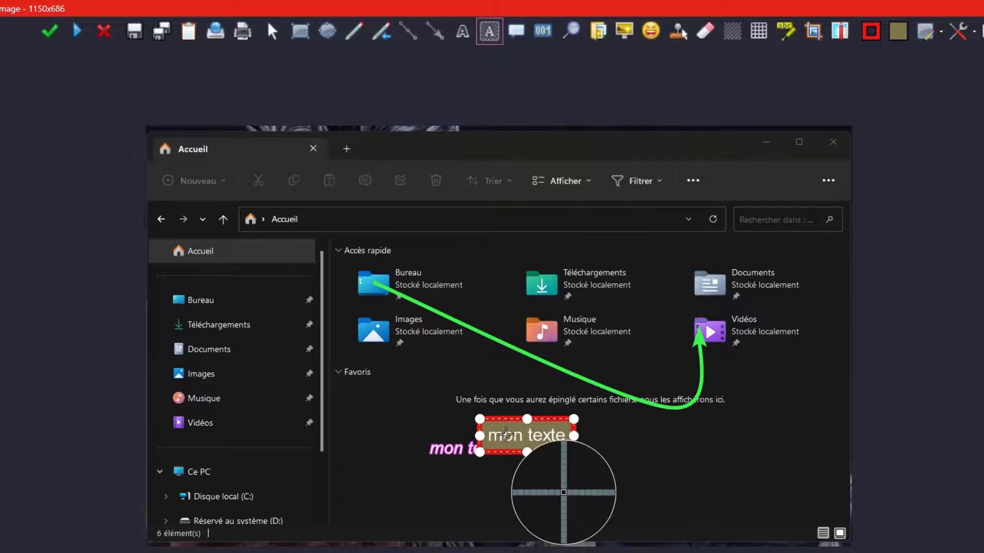
pyautogui.moveTo(512, 433); pyautogui.dragTo(752, 372)
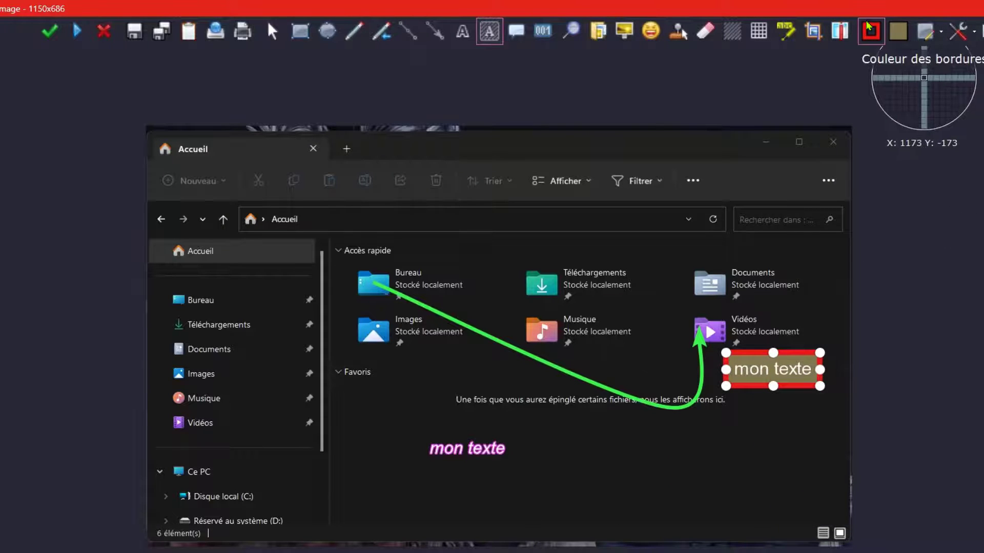
# Step: Set the fill colour of the boxed "mon texte" to the off-white EEEADD
pyautogui.click(898, 32)
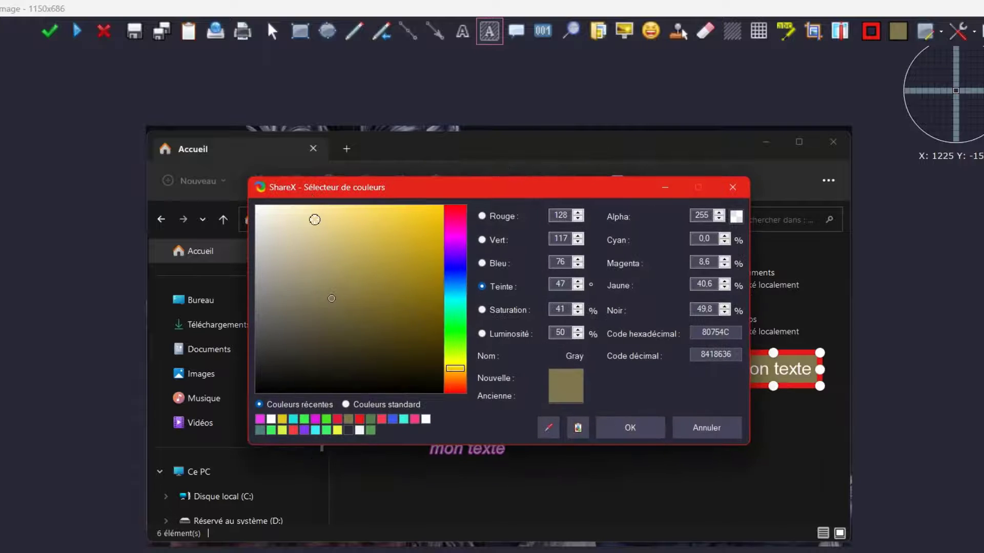
pyautogui.moveTo(315, 219); pyautogui.dragTo(268, 217)
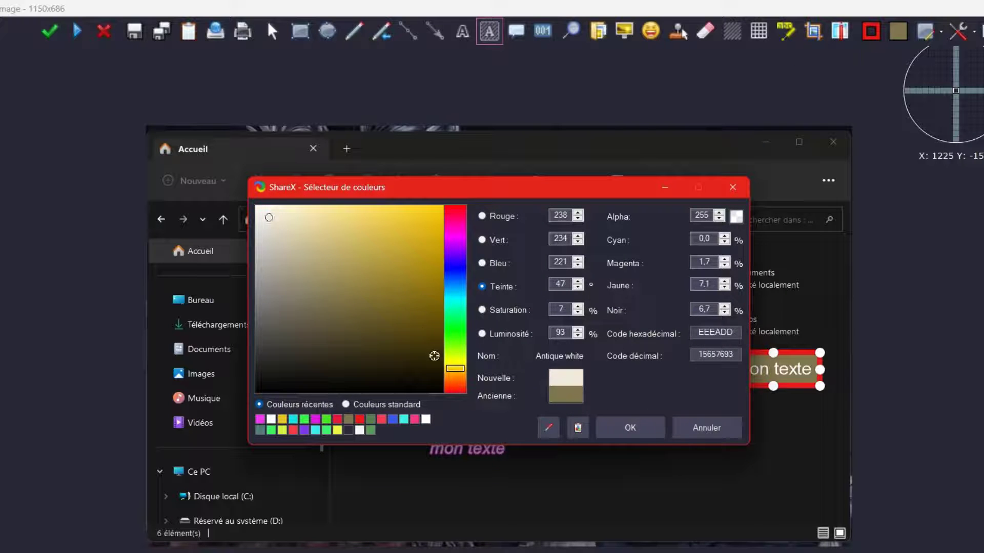
pyautogui.click(631, 427)
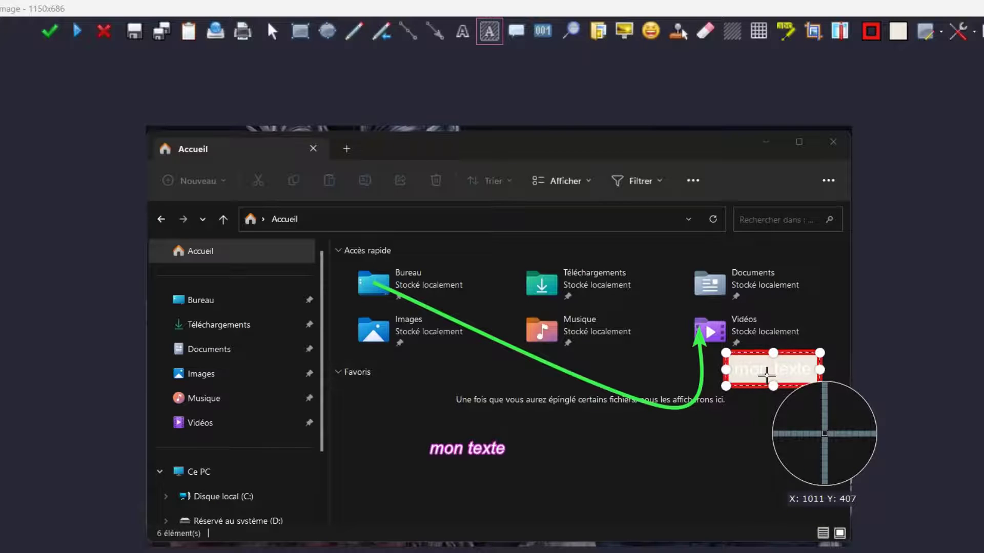
# Step: Change the text colour of the boxed "mon texte" to red, using a recent colour
pyautogui.doubleClick(767, 375)
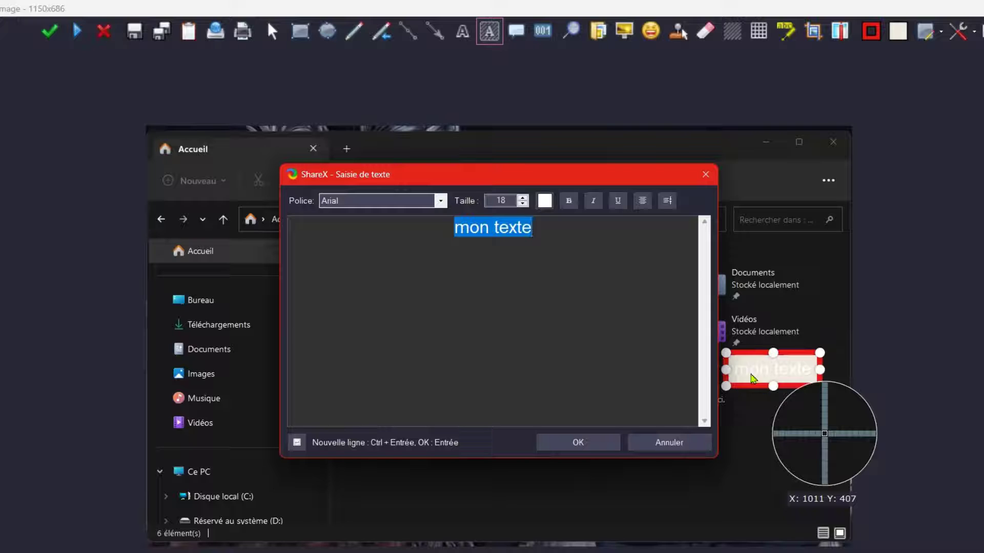
pyautogui.click(545, 200)
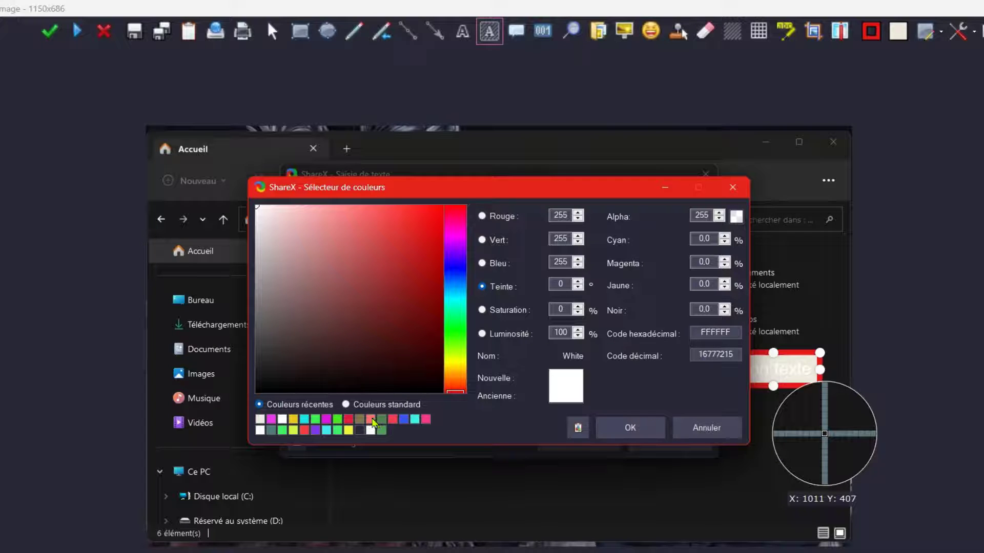
pyautogui.click(371, 420)
pyautogui.click(625, 428)
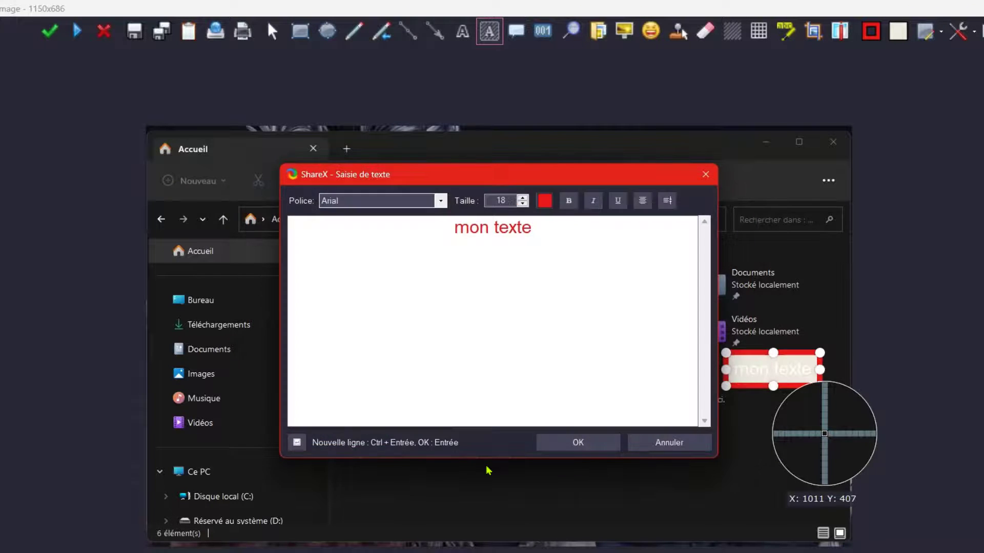
pyautogui.click(577, 449)
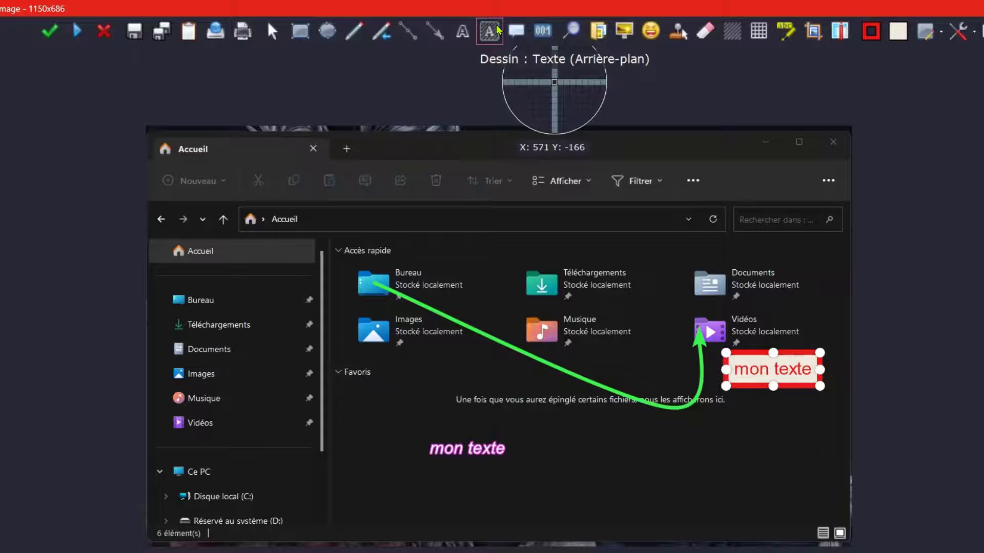
# Step: Place numbered step markers 1 to 6 on Bureau, Téléchargements, Documents, Images, Musique and Vidéos
pyautogui.click(542, 31)
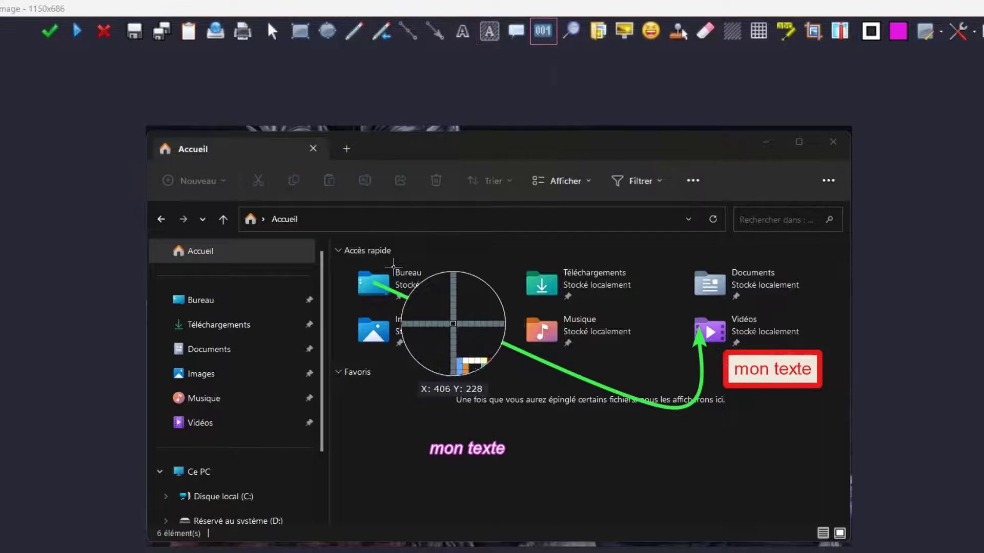
pyautogui.click(393, 265)
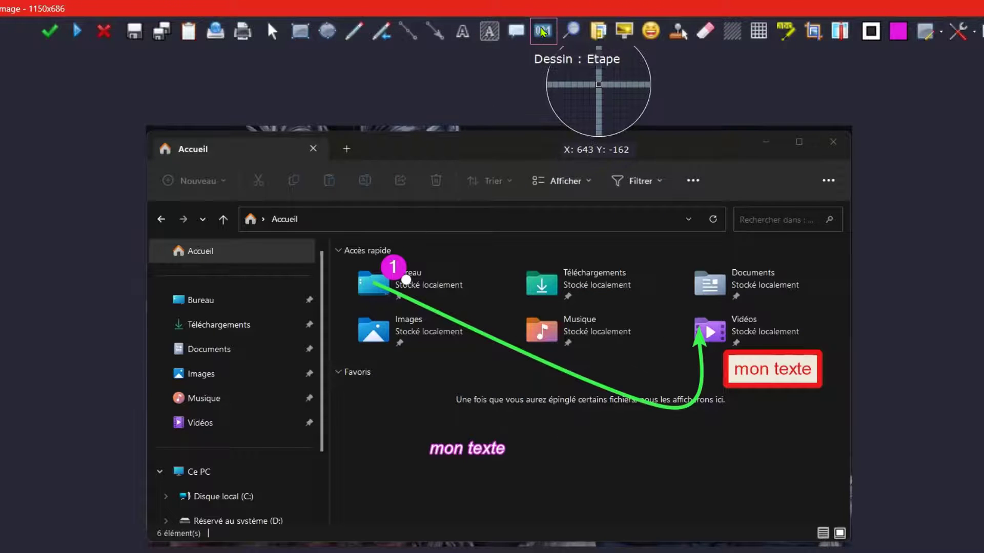
pyautogui.click(525, 271)
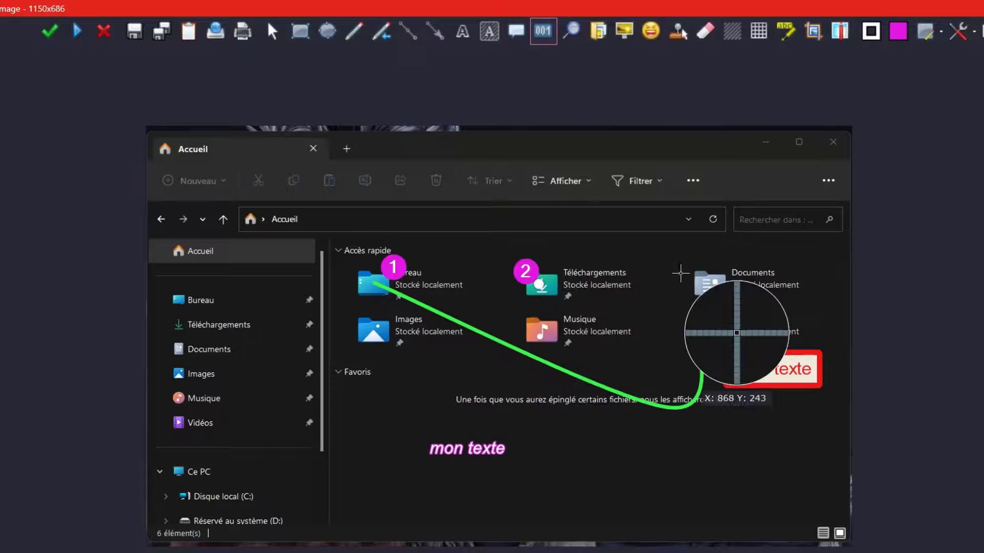
pyautogui.click(683, 267)
pyautogui.click(364, 330)
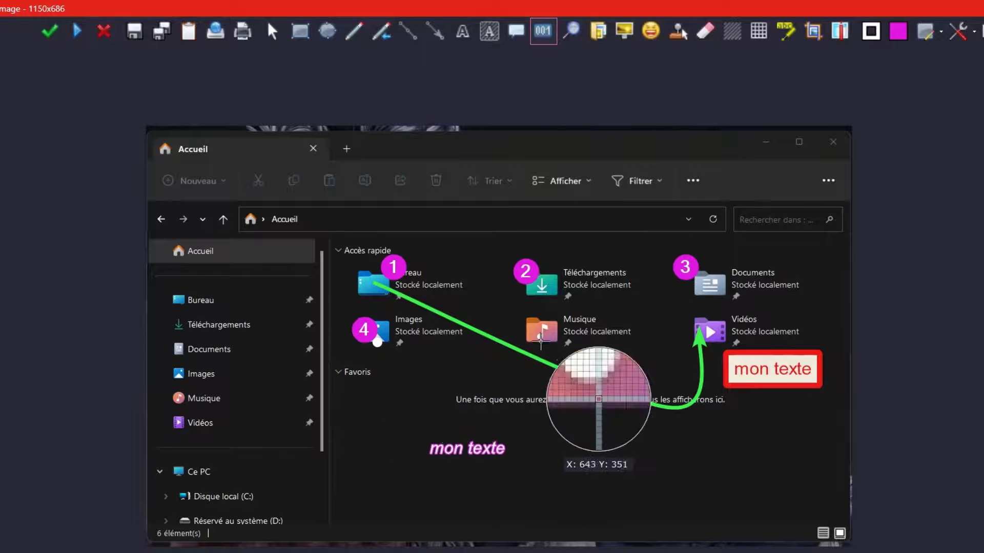
pyautogui.click(521, 333)
pyautogui.click(689, 334)
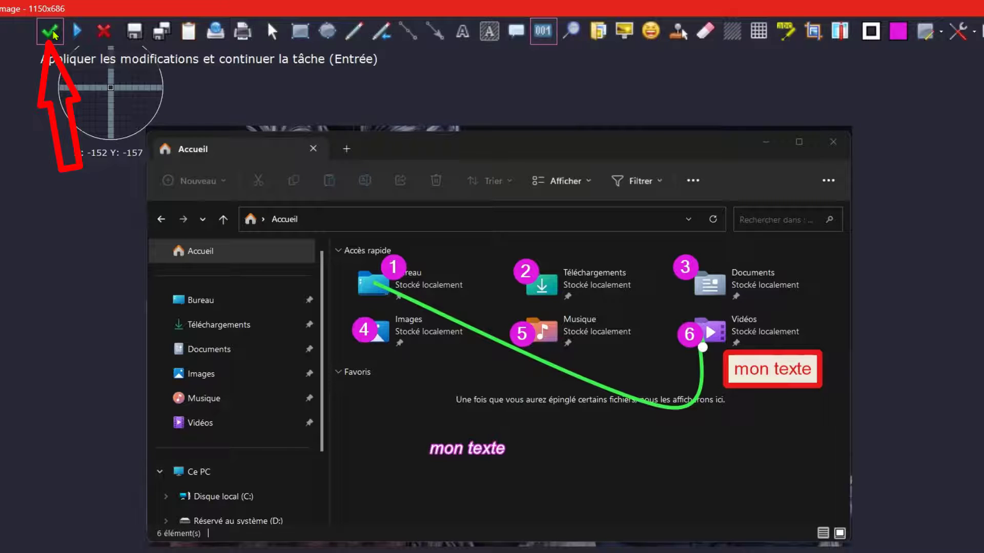
# Step: Apply the annotations to complete the capture task, and try to open the result from its preview thumbnail
pyautogui.click(54, 34)
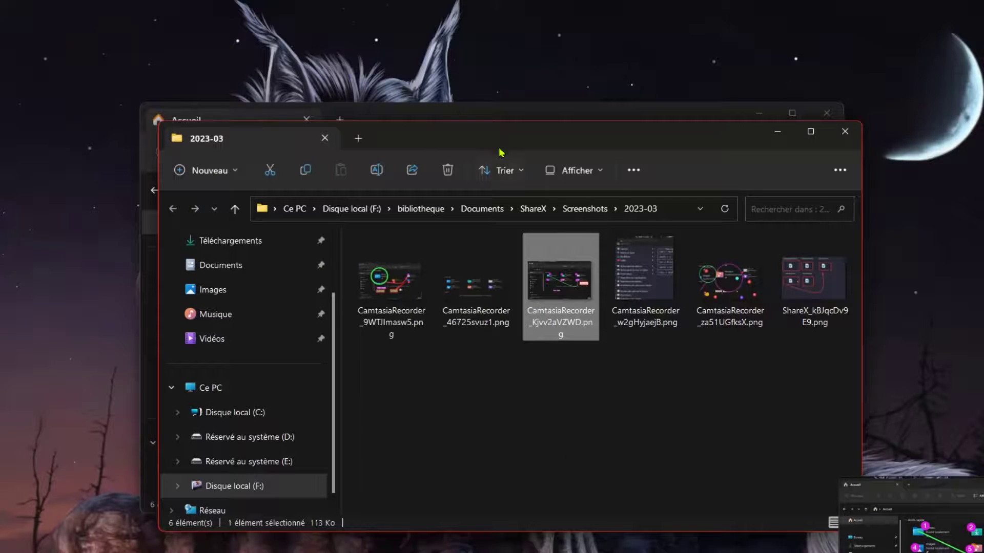
pyautogui.click(920, 540)
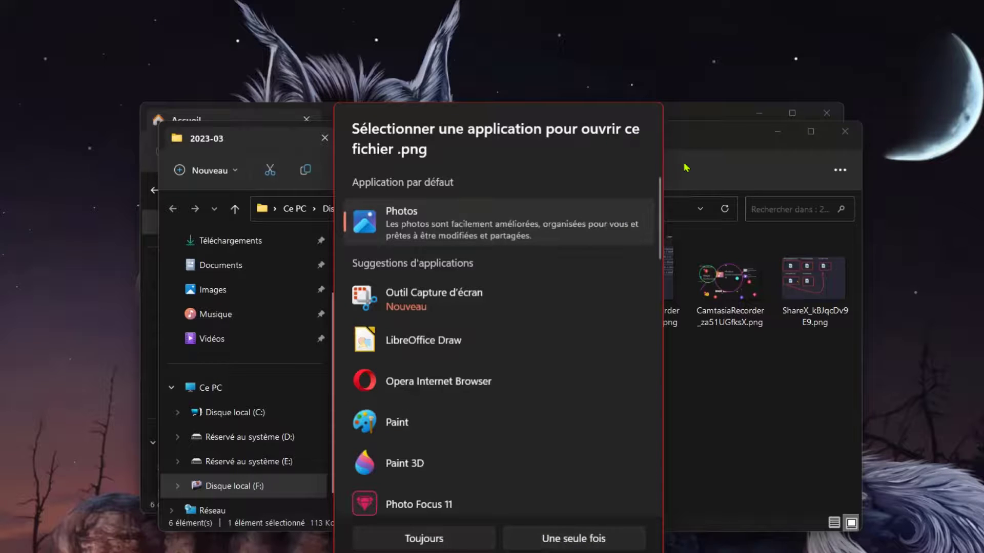
pyautogui.click(790, 402)
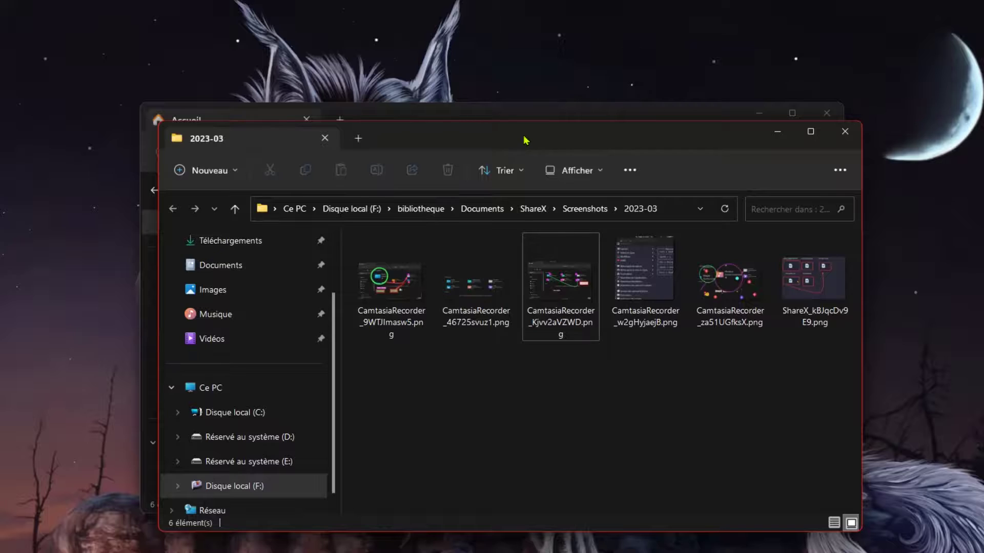
# Step: View CamtasiaRecorder_Kjvv2aVZWD.png from the 2023-03 folder in Photos, using that app just once, and close it
pyautogui.moveTo(524, 139); pyautogui.dragTo(705, 207)
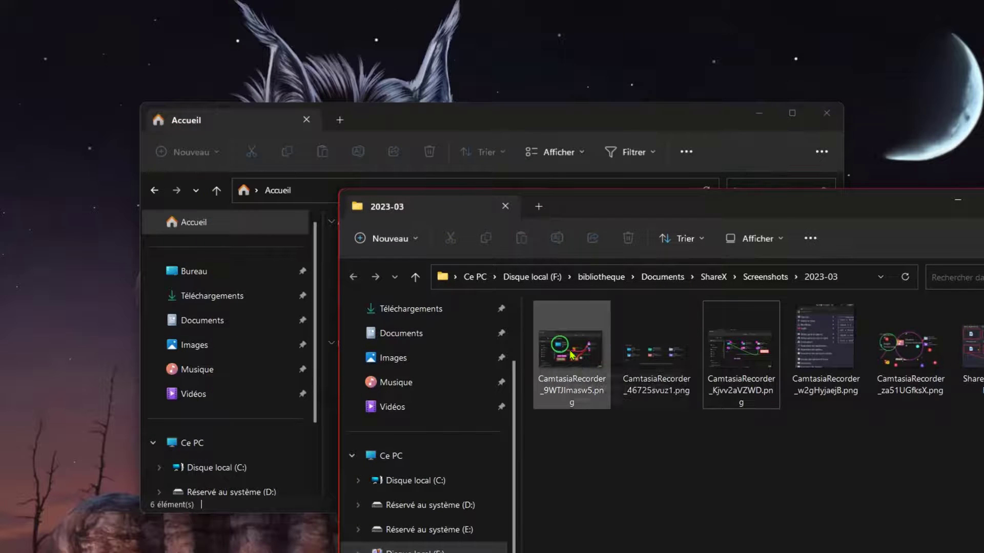
pyautogui.doubleClick(735, 350)
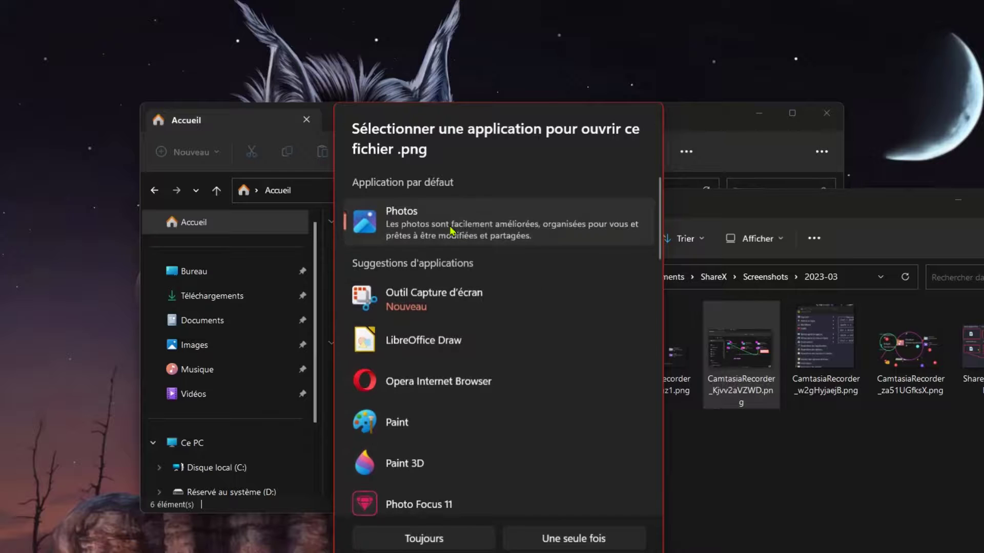
pyautogui.click(567, 539)
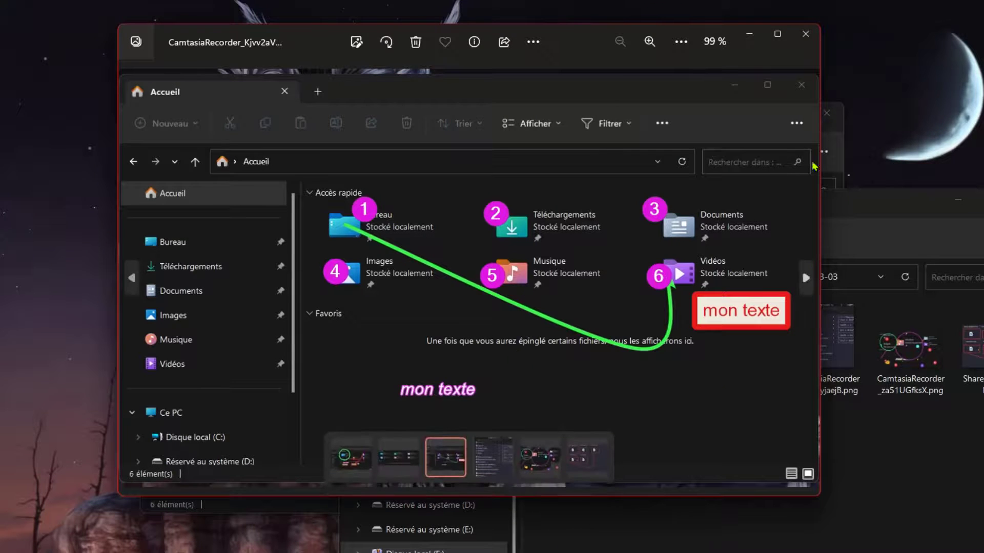
pyautogui.click(805, 34)
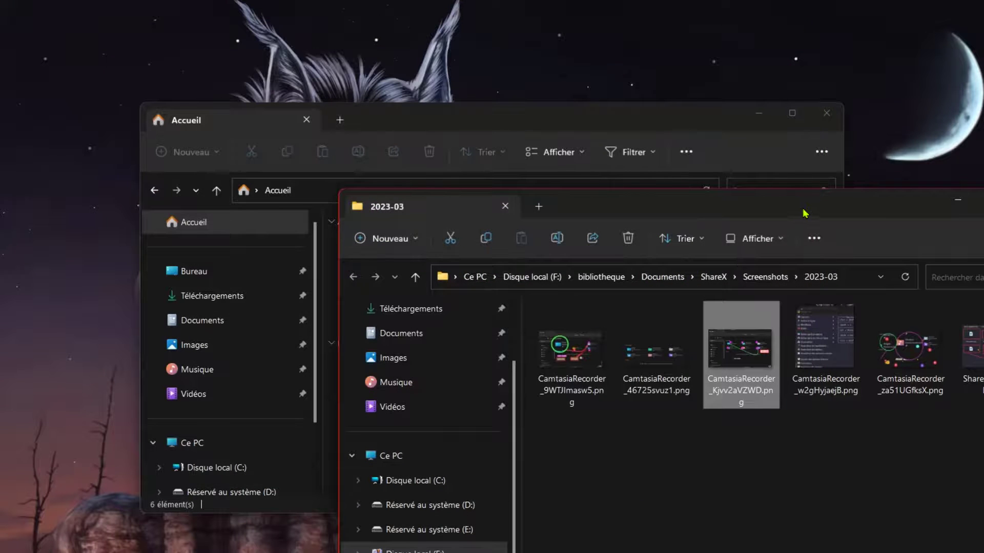
# Step: Bring the Accueil Explorer window to the front and capture a region of about 1157 x 695 pixels around it
pyautogui.moveTo(808, 215); pyautogui.dragTo(597, 247)
pyautogui.click(810, 229)
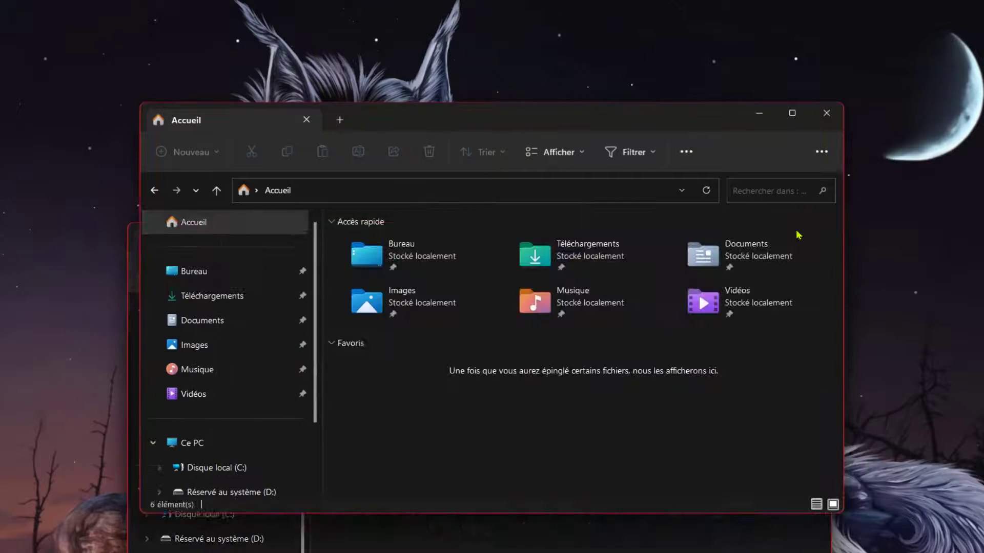
pyautogui.moveTo(668, 113)
pyautogui.mouseDown()
pyautogui.moveTo(631, 210)
pyautogui.moveTo(652, 107)
pyautogui.mouseUp()
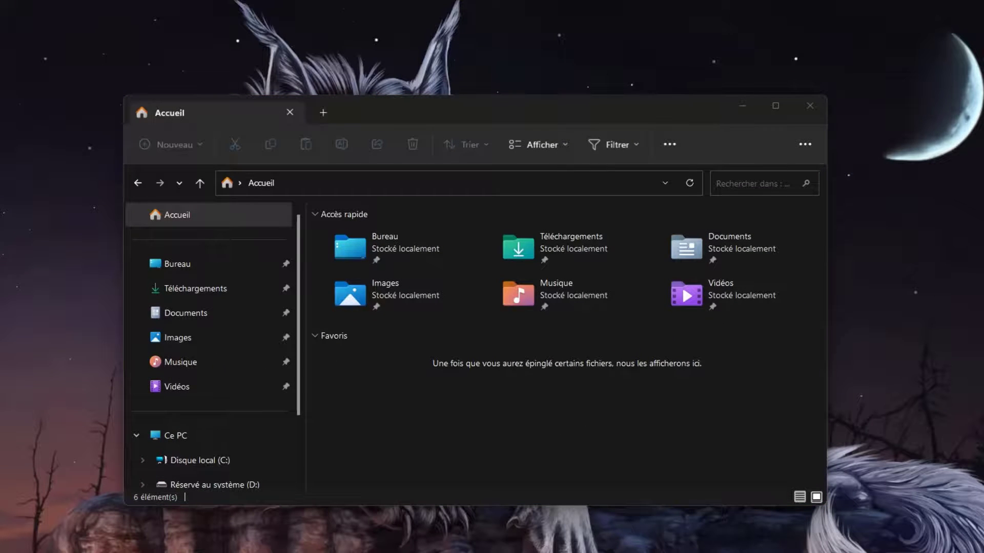
pyautogui.press('Print')
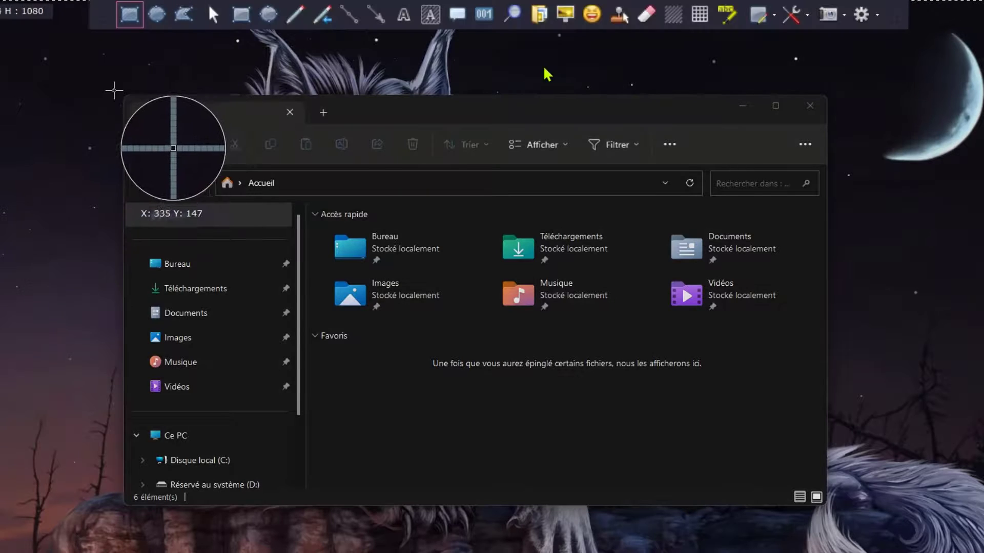
pyautogui.moveTo(121, 105); pyautogui.dragTo(830, 519)
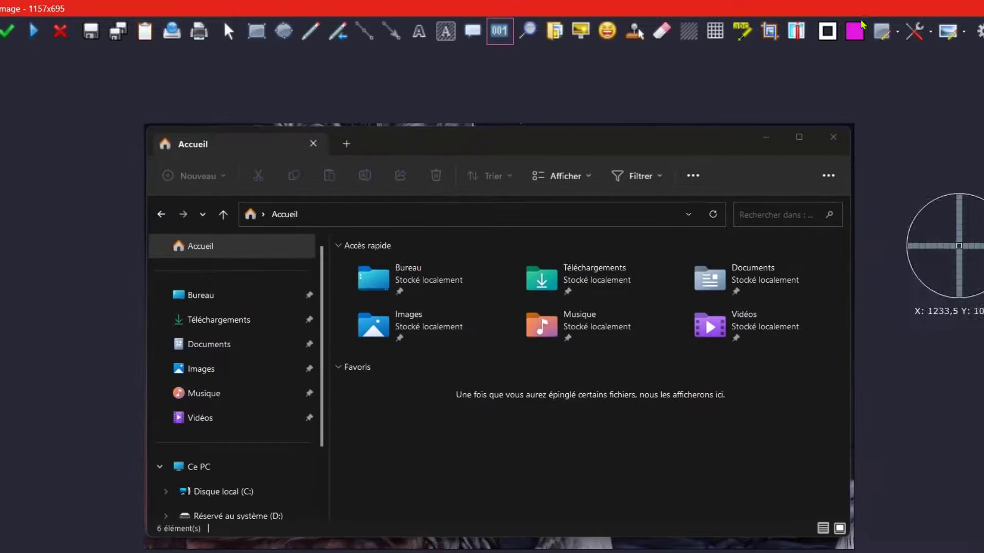
# Step: Place four numbered step markers: on Bureau, beside Téléchargements, below the Musique icon and on Vidéos
pyautogui.click(493, 40)
pyautogui.click(386, 279)
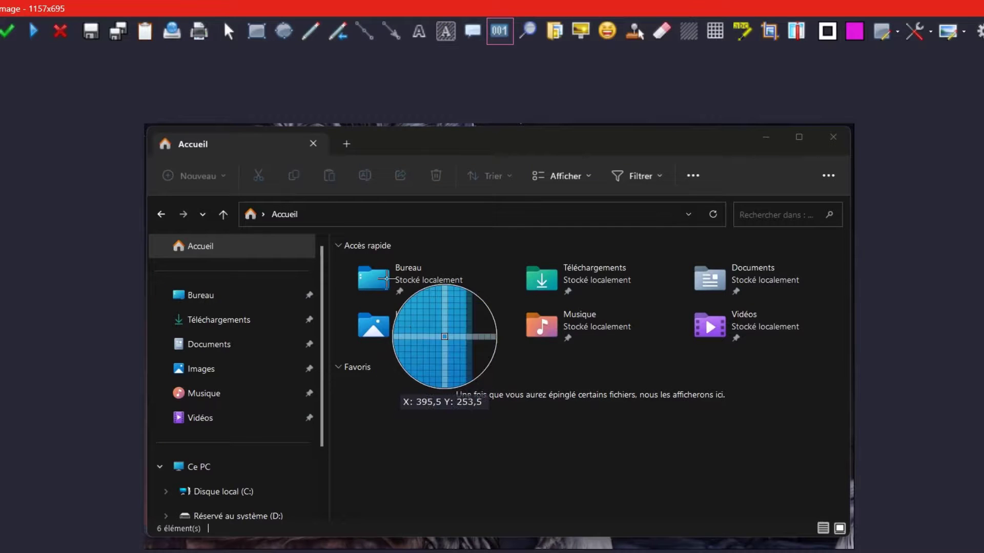
pyautogui.click(495, 285)
pyautogui.click(558, 345)
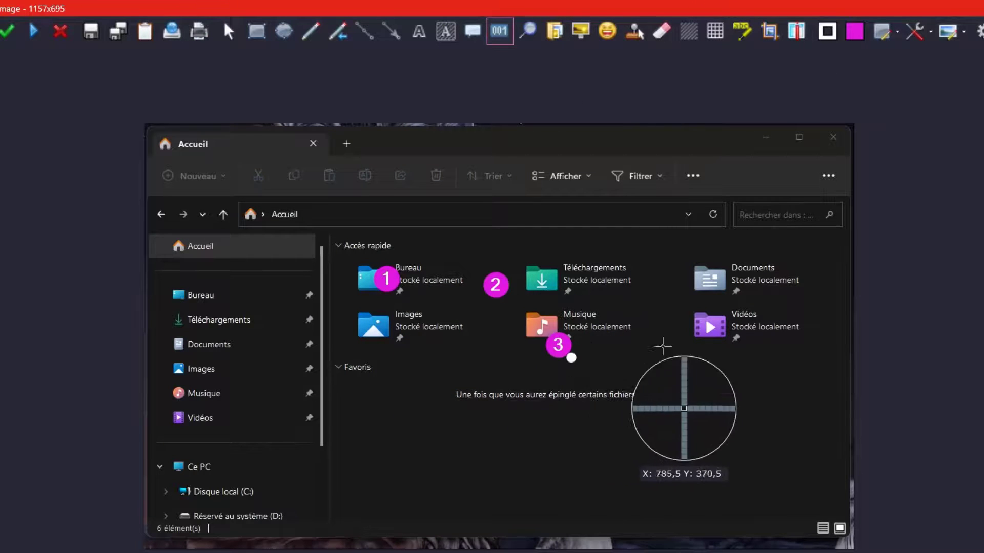
pyautogui.click(712, 333)
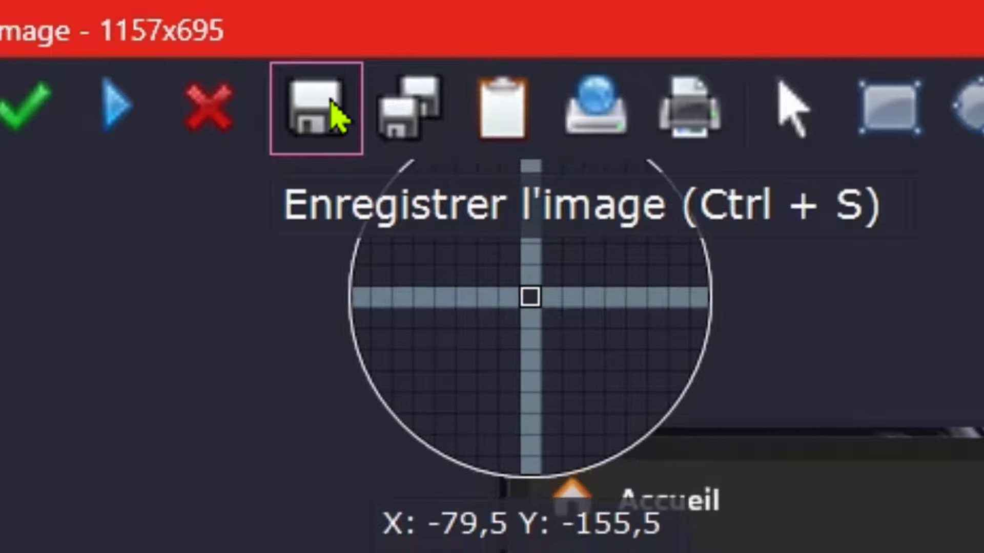
# Step: Save the annotated image to its default location, and save a PNG copy in the tutoriels folder inside Images
pyautogui.click(329, 102)
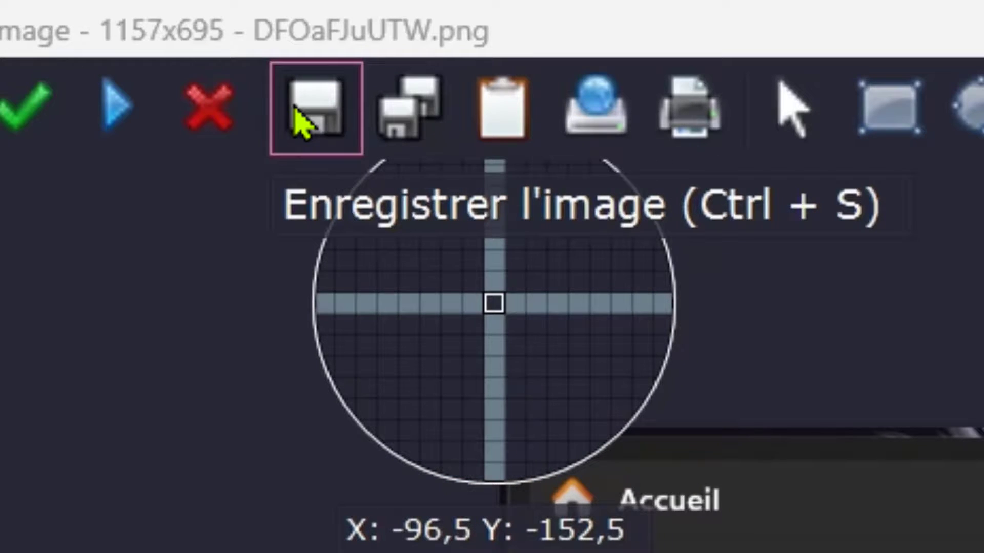
pyautogui.click(302, 122)
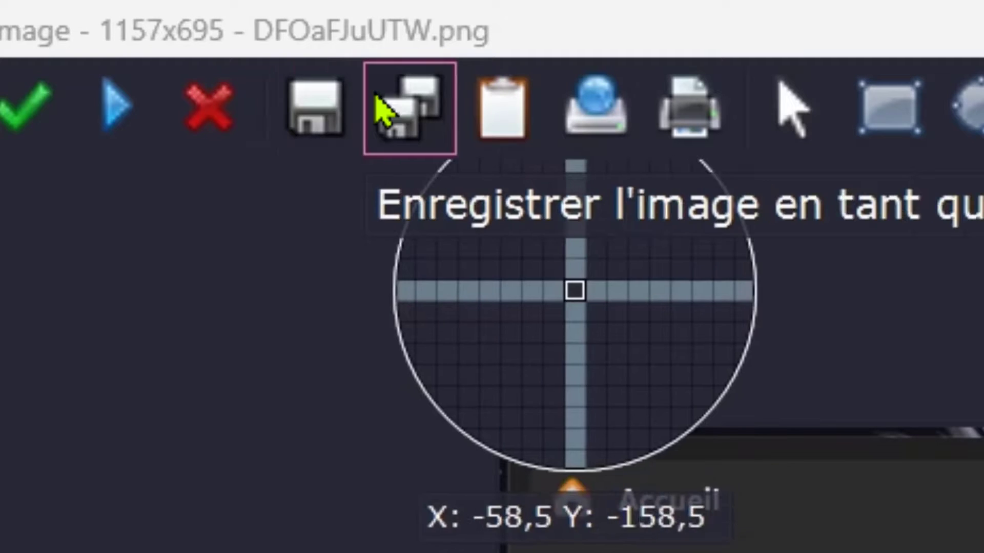
pyautogui.click(415, 119)
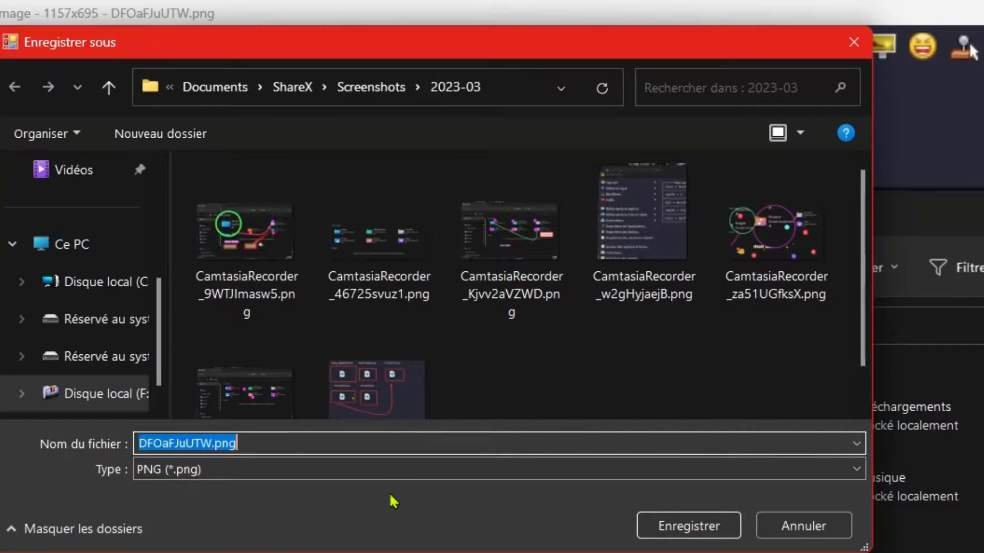
pyautogui.scroll(2, 72, 218)
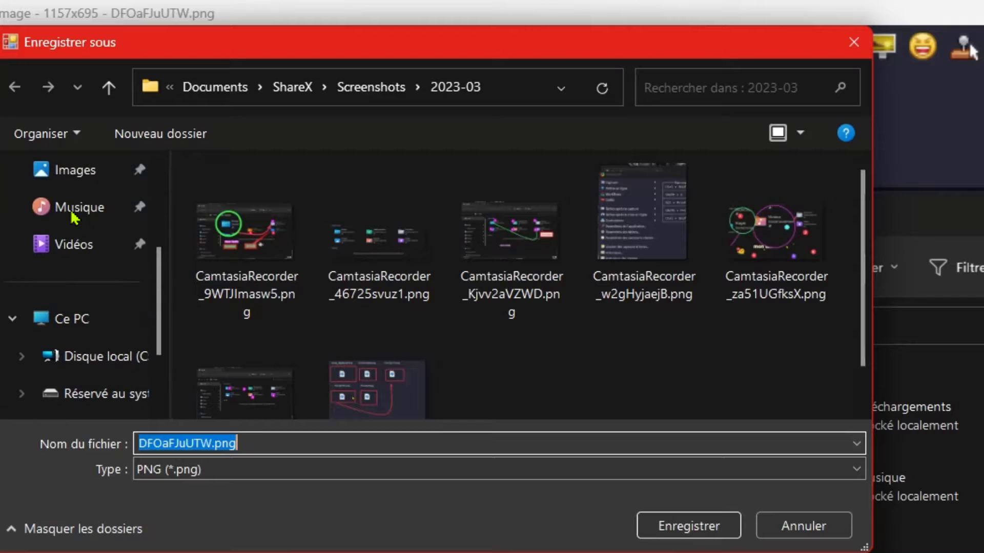
pyautogui.click(76, 174)
pyautogui.click(664, 395)
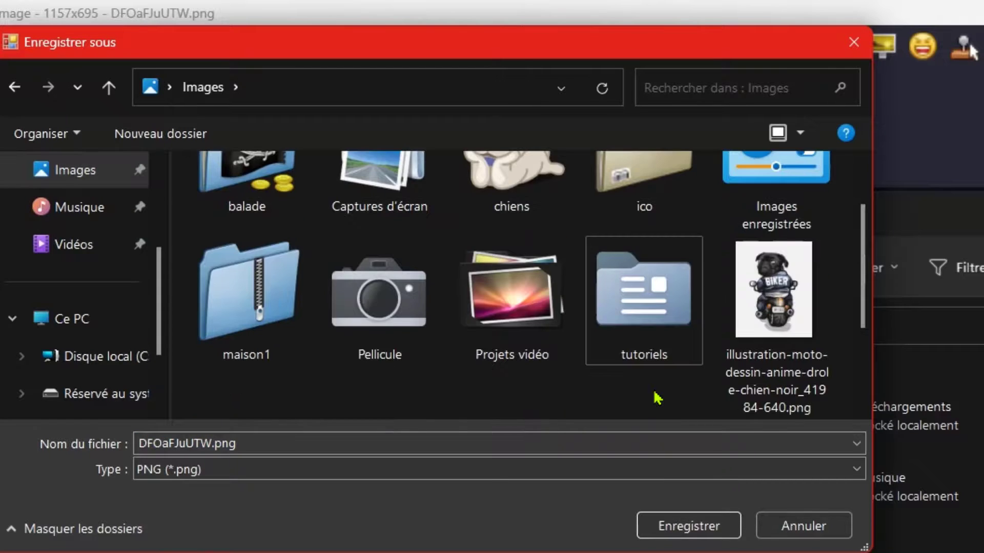
pyautogui.doubleClick(621, 295)
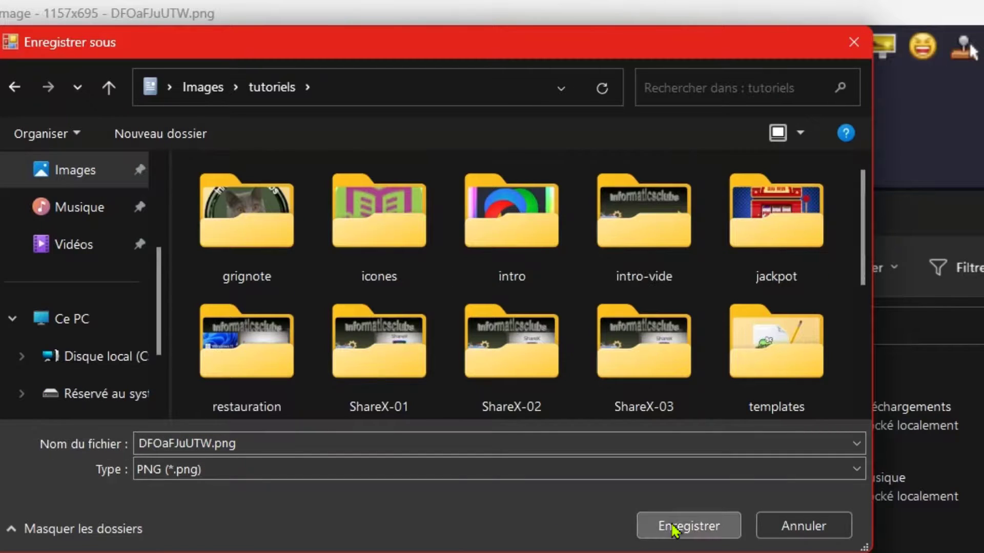
pyautogui.click(652, 527)
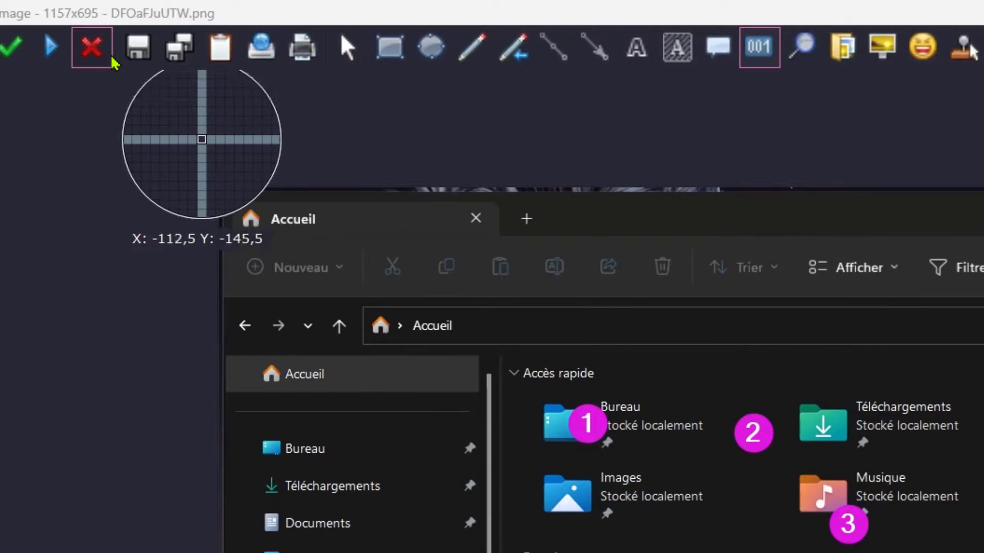